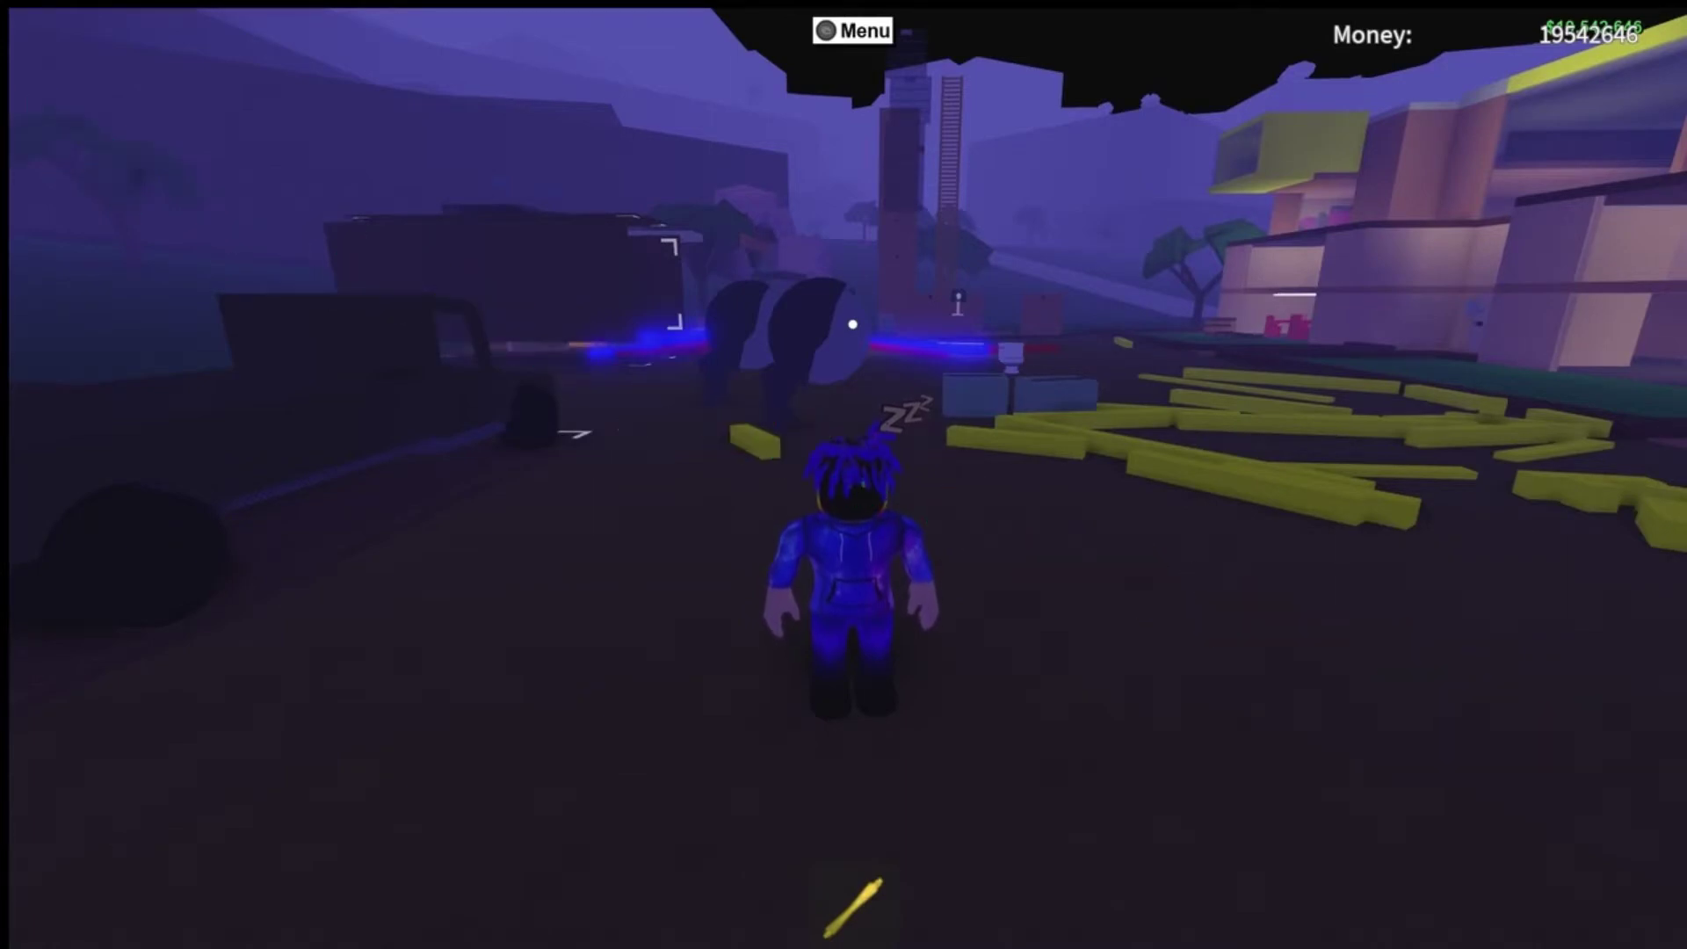
Board the pickup truck at the base and drive it forward onto the grass
key("w")
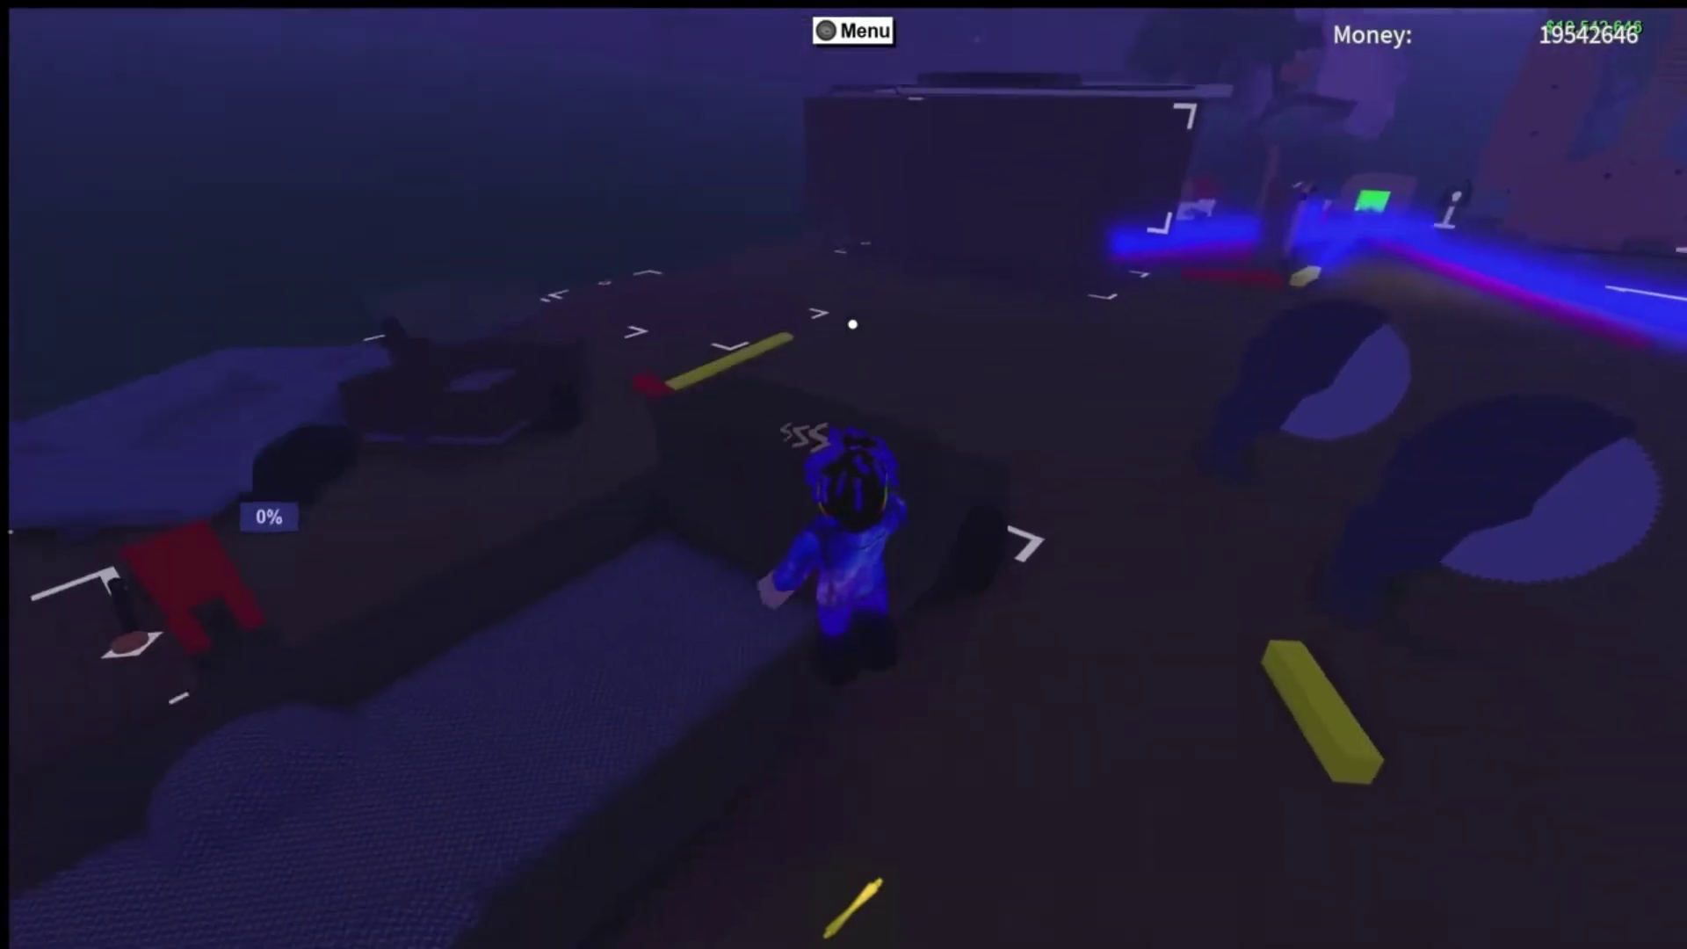
key("w")
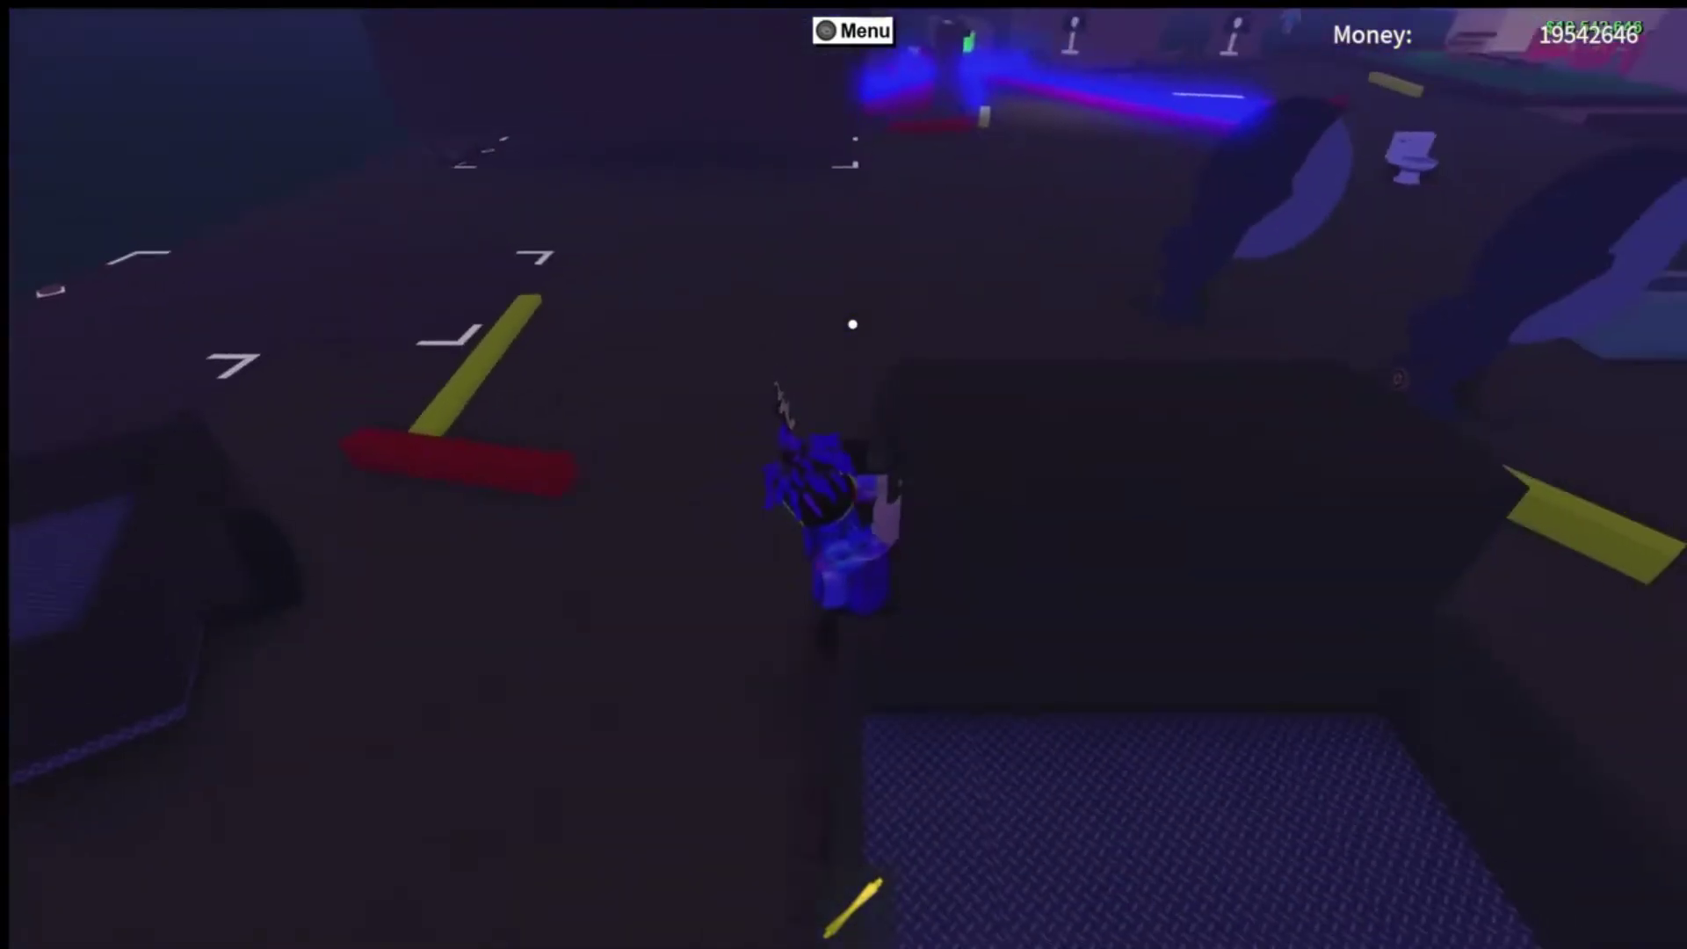
key("w")
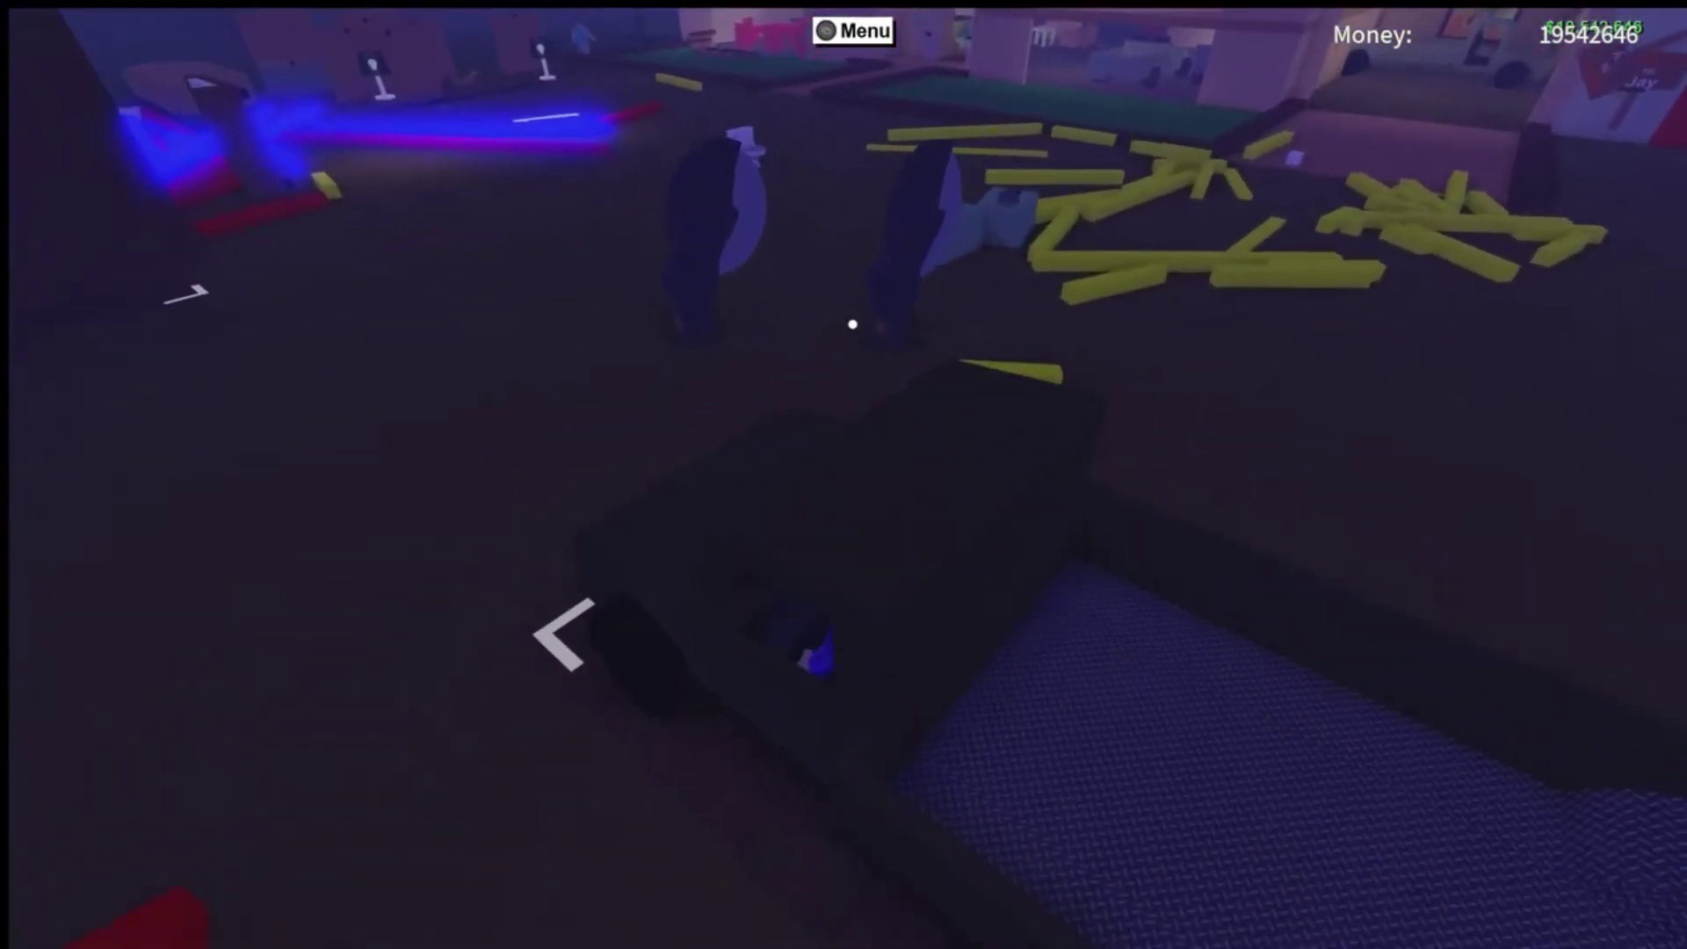
key("w")
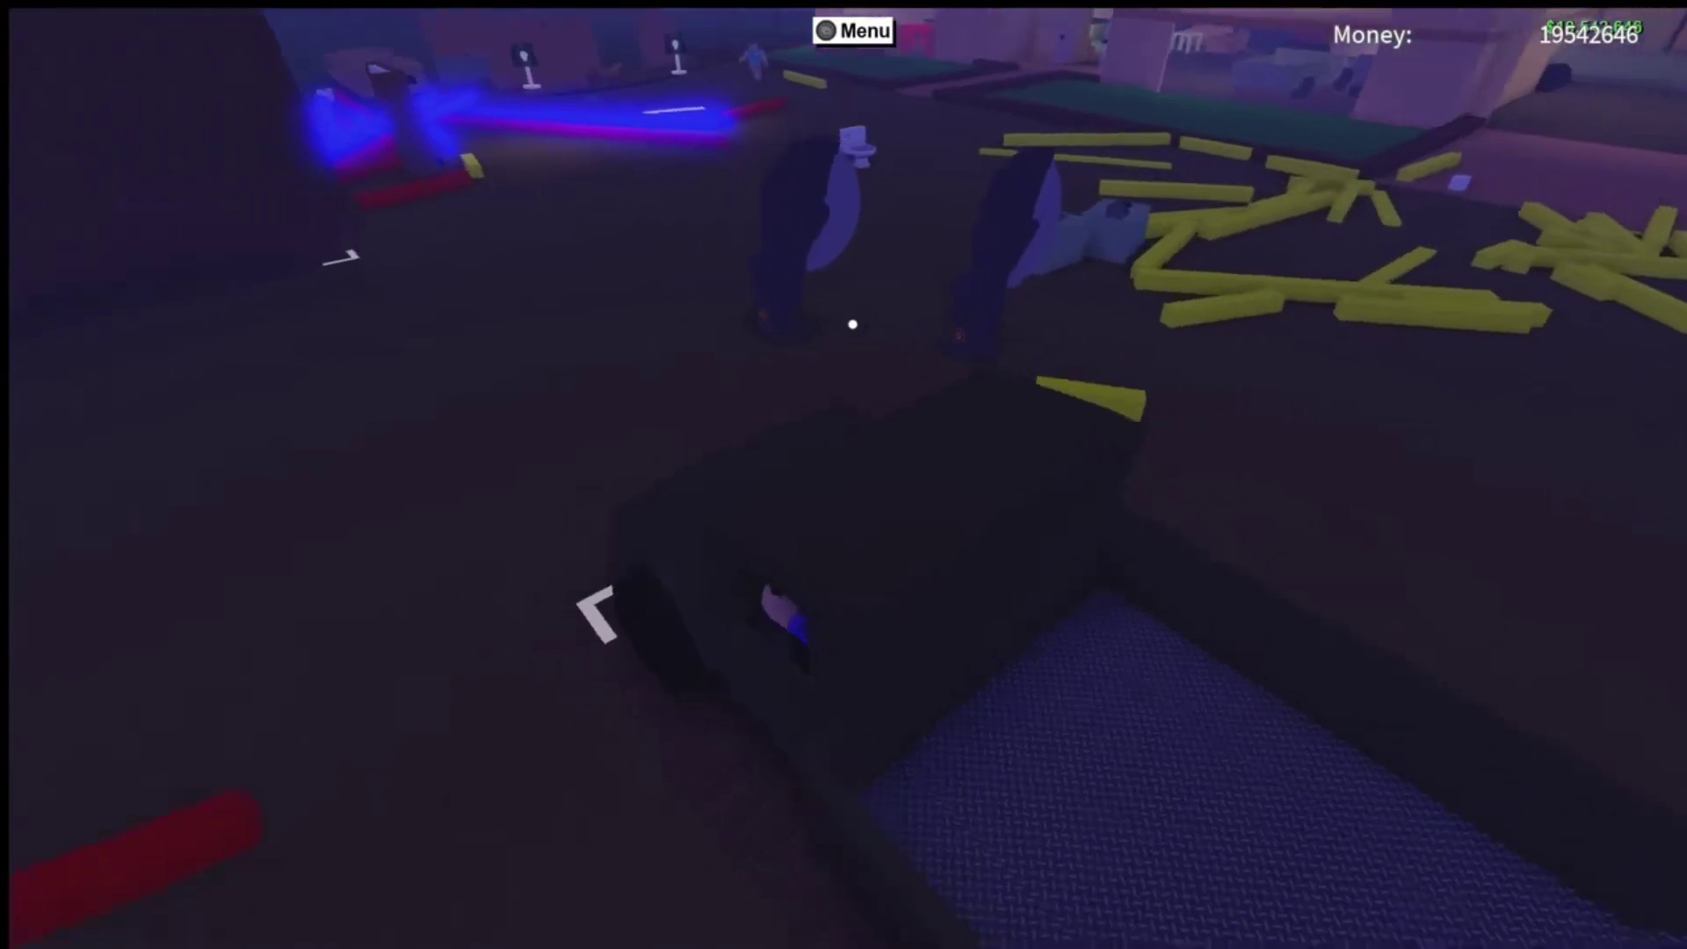
key("w")
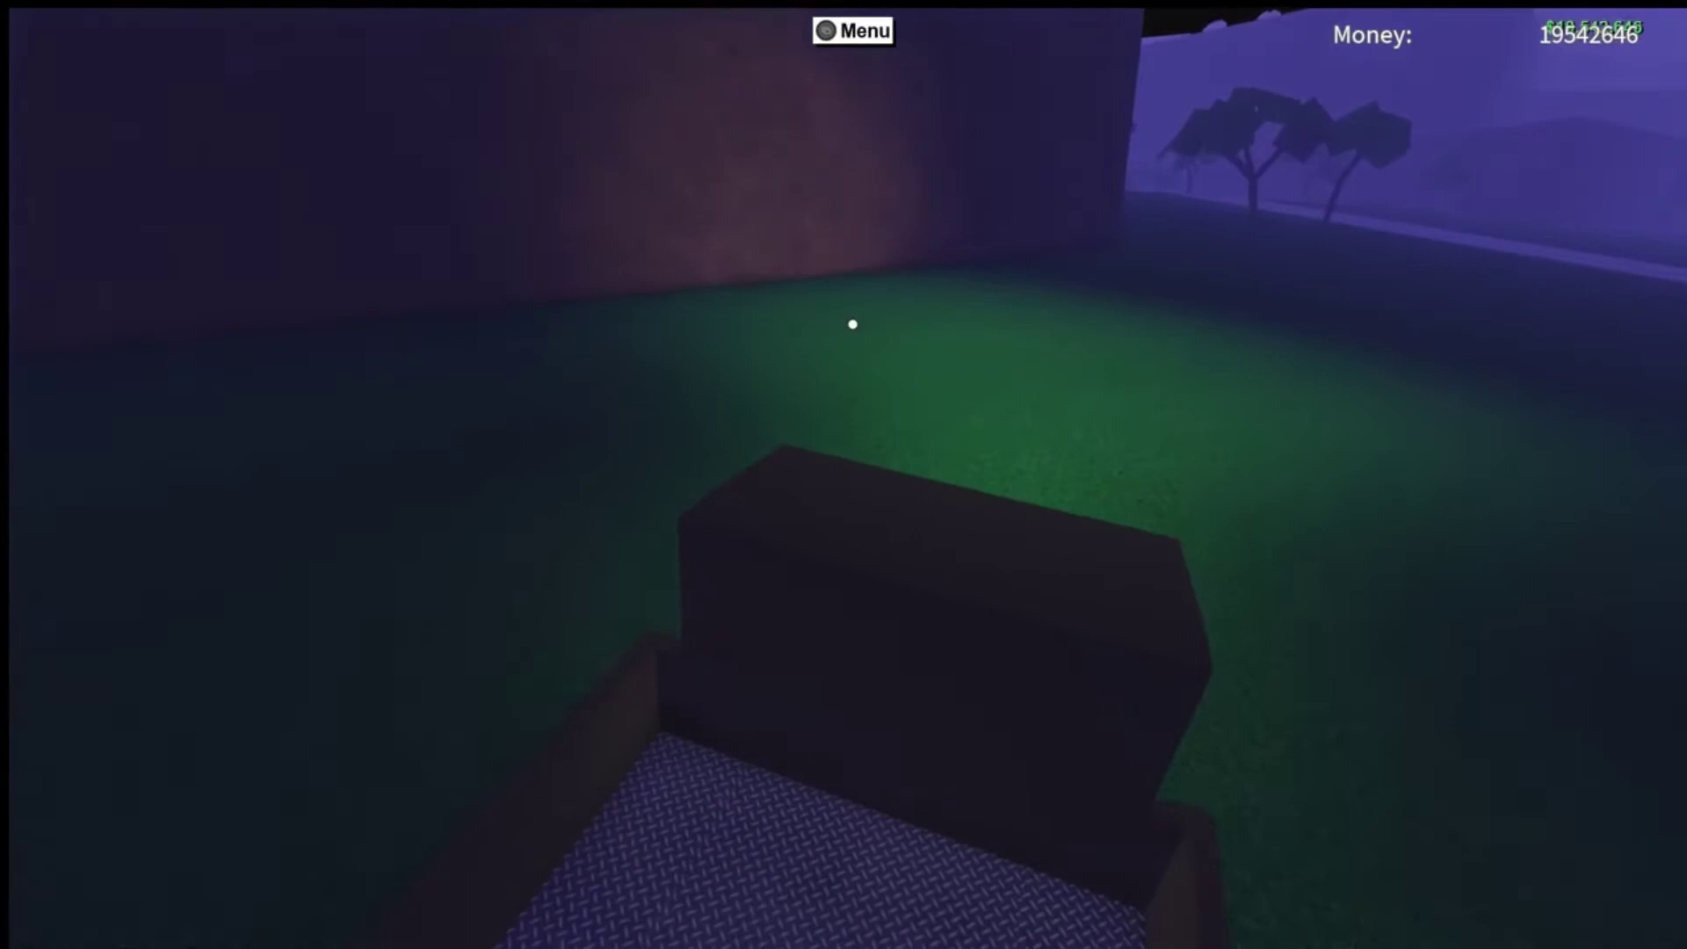
Drive the truck past the tree, across the grass and sand toward the hills
key("w")
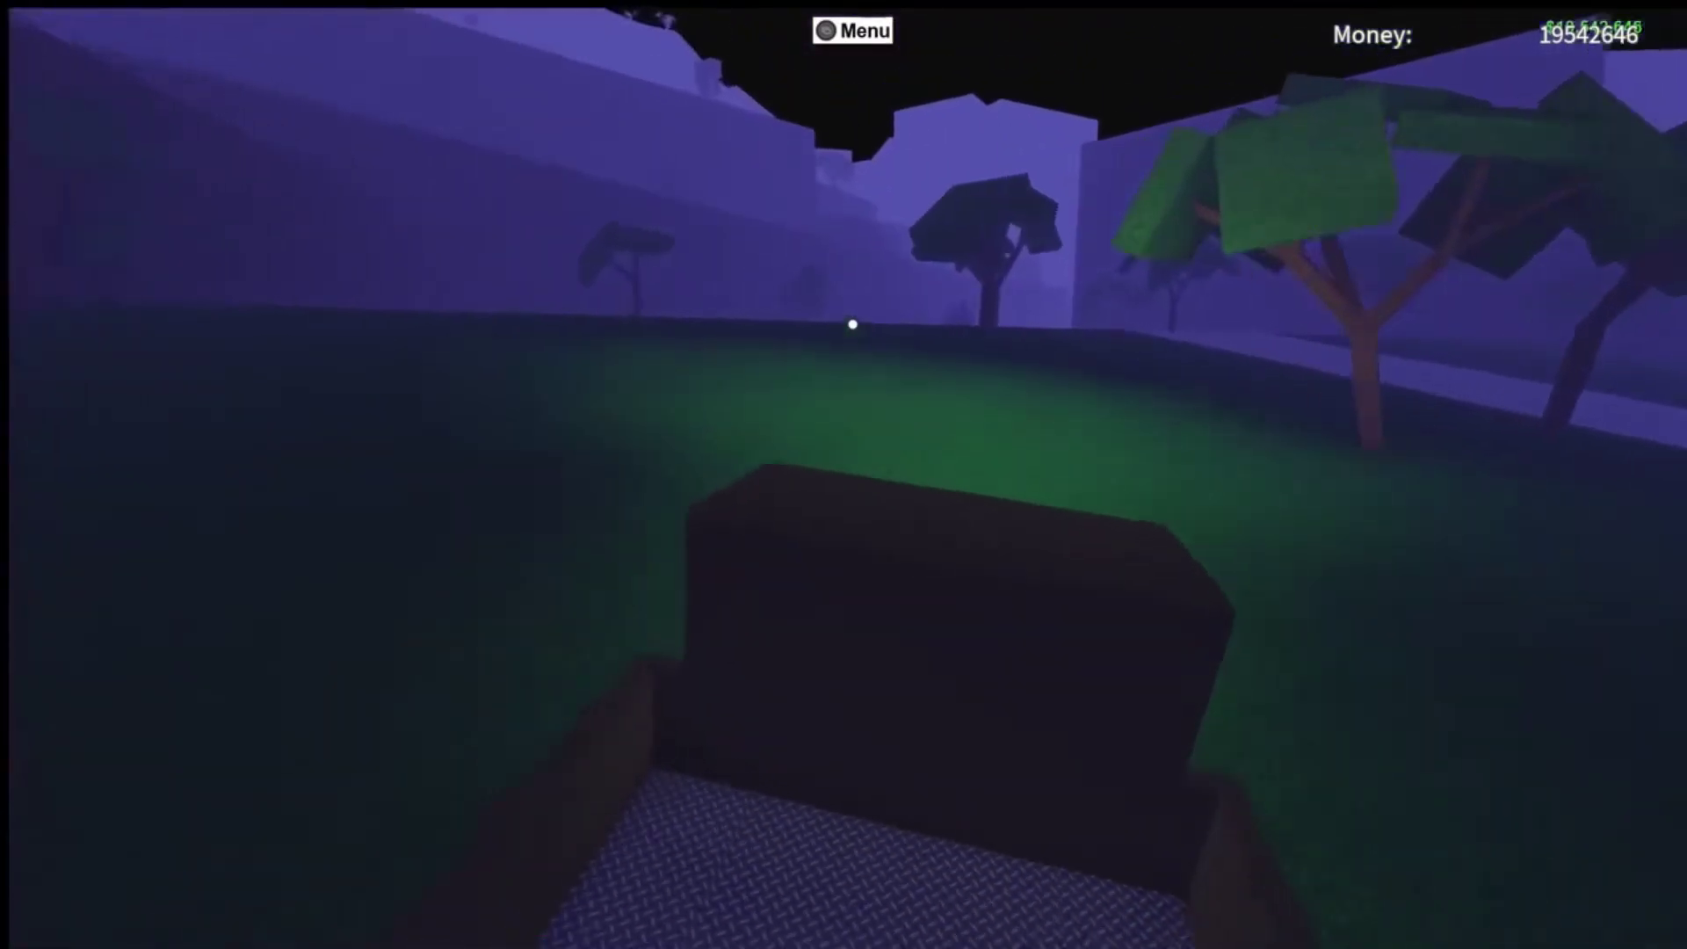
key("w")
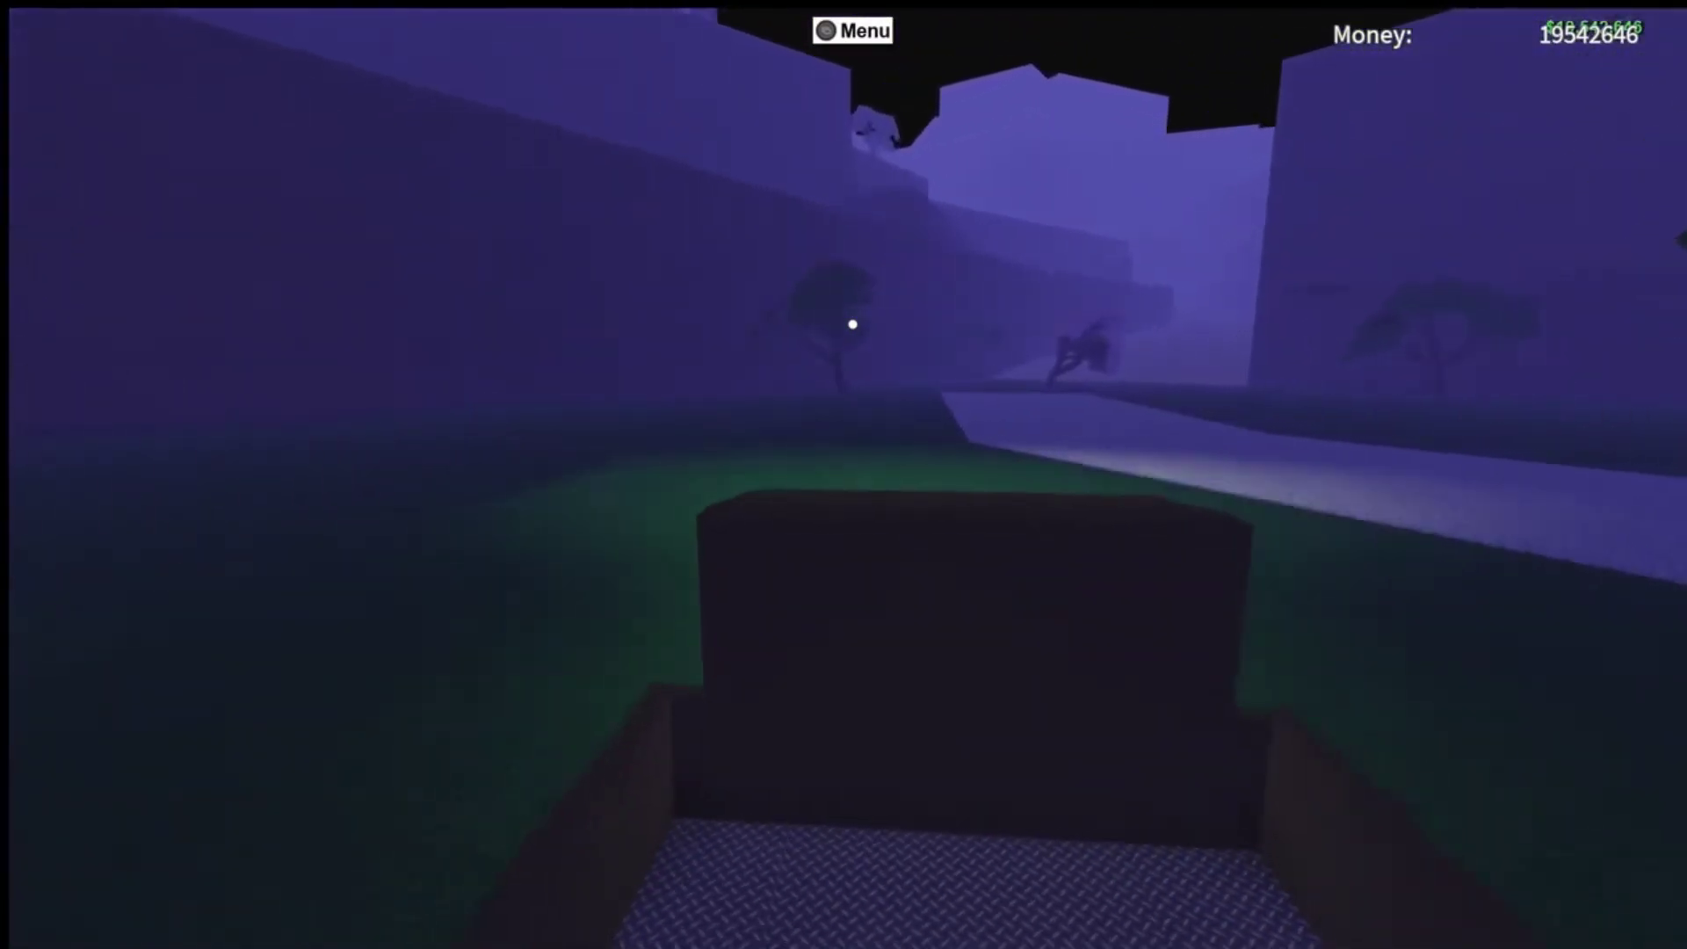
key("w")
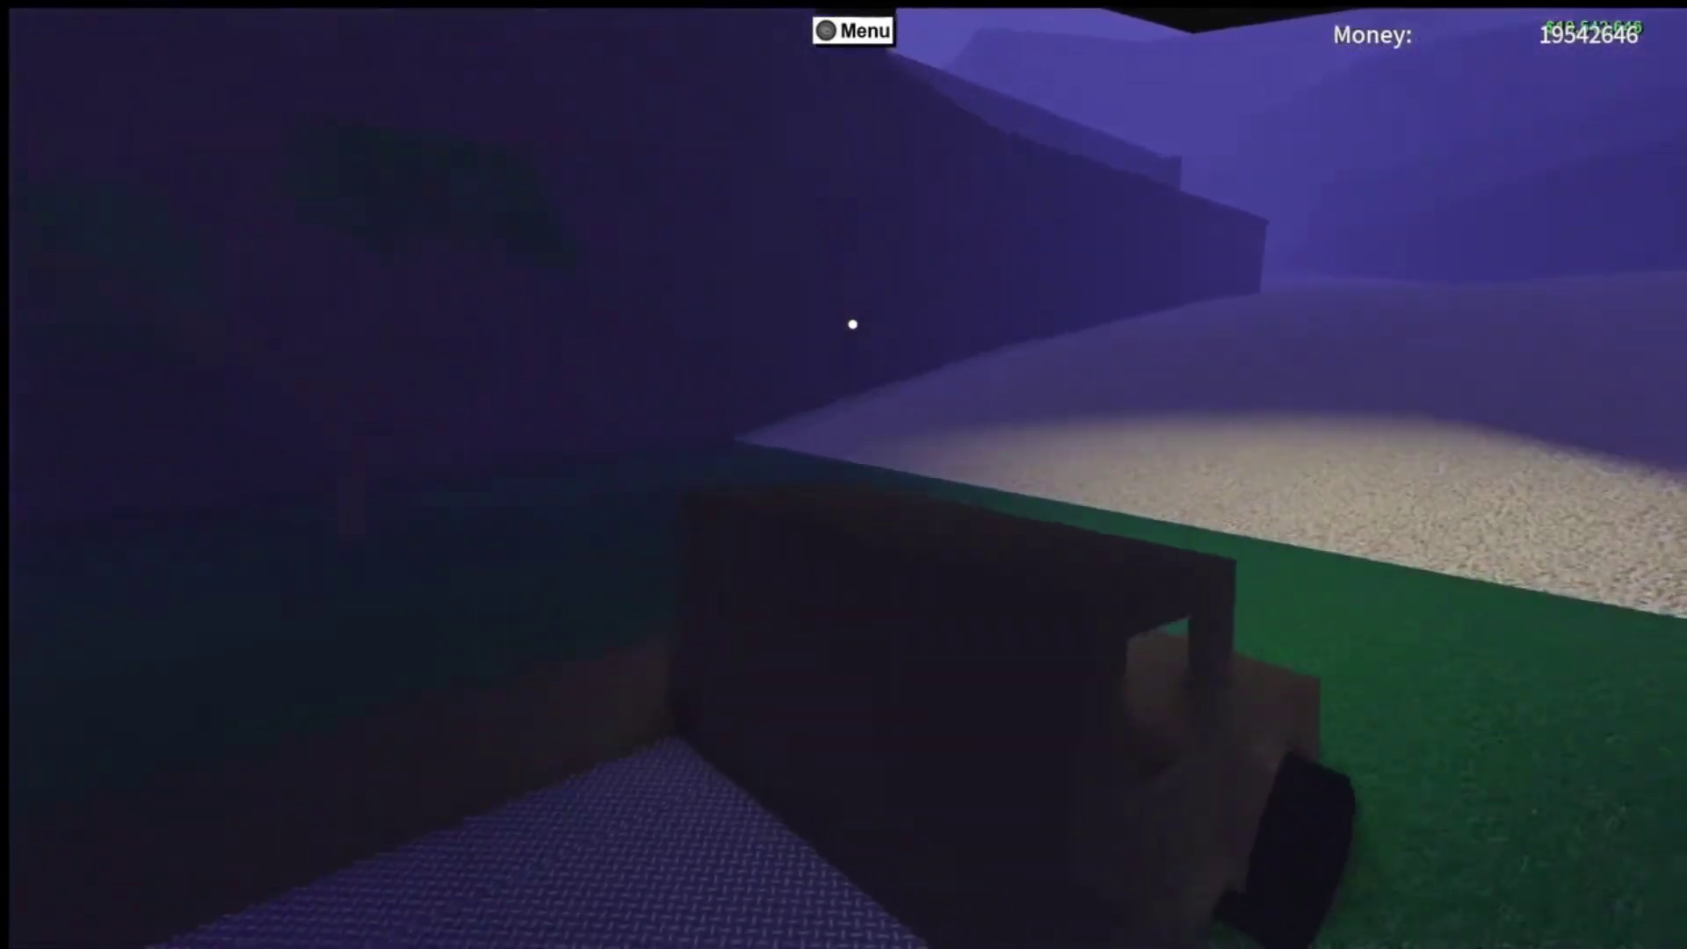
key("w")
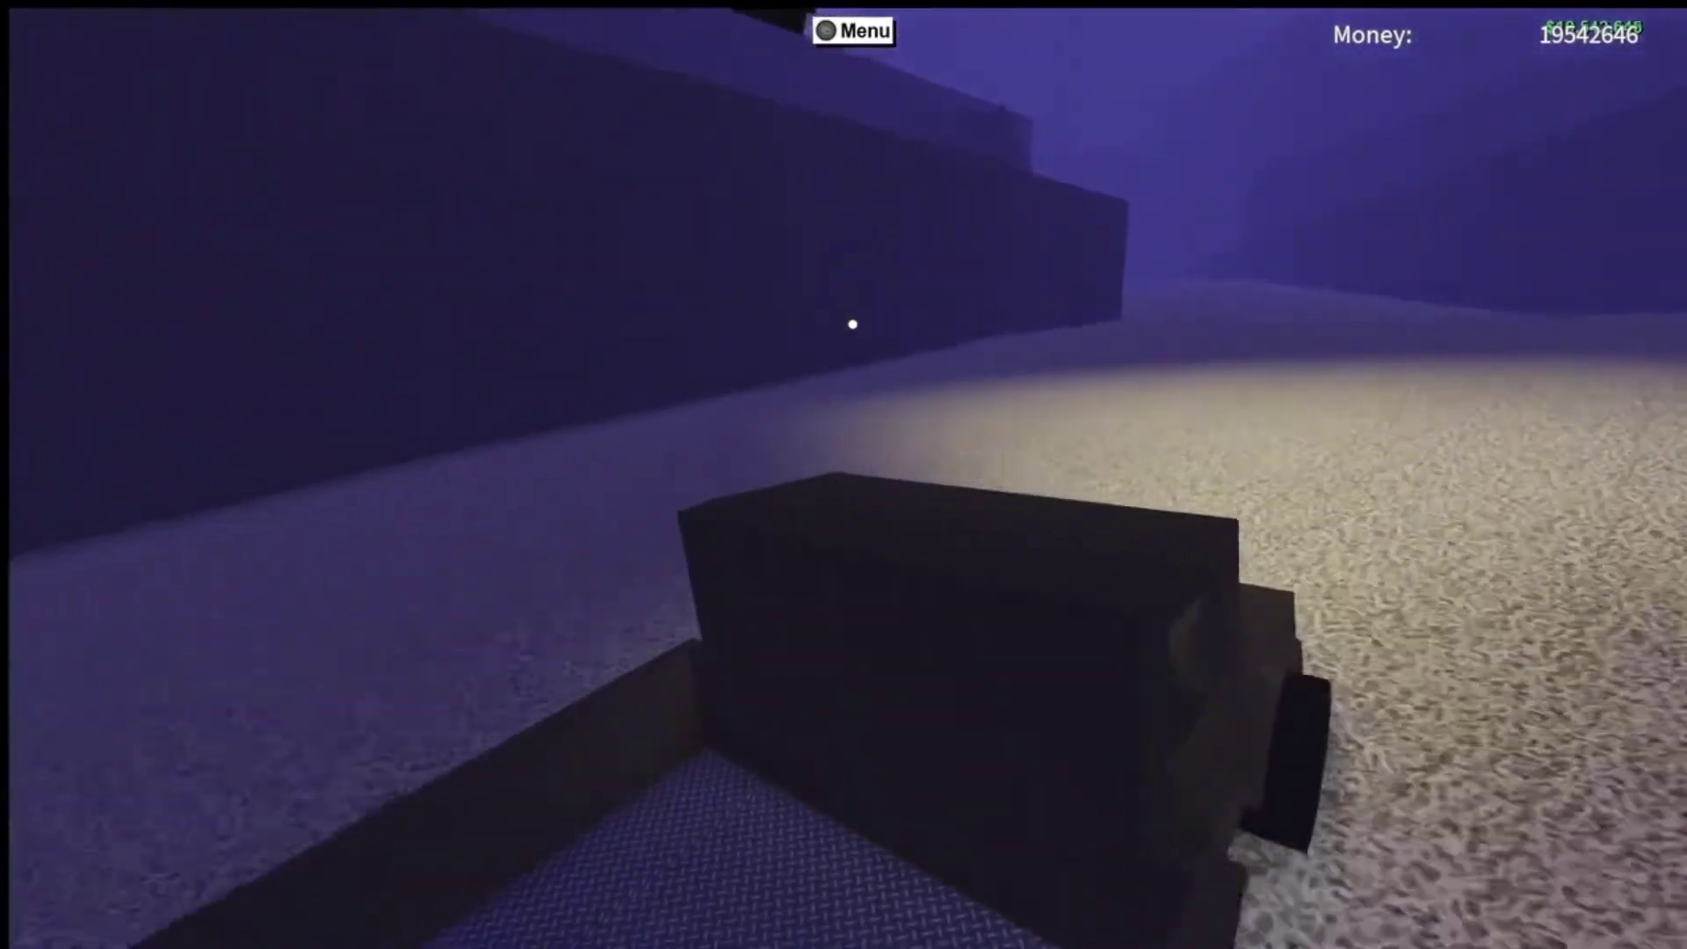
key("w")
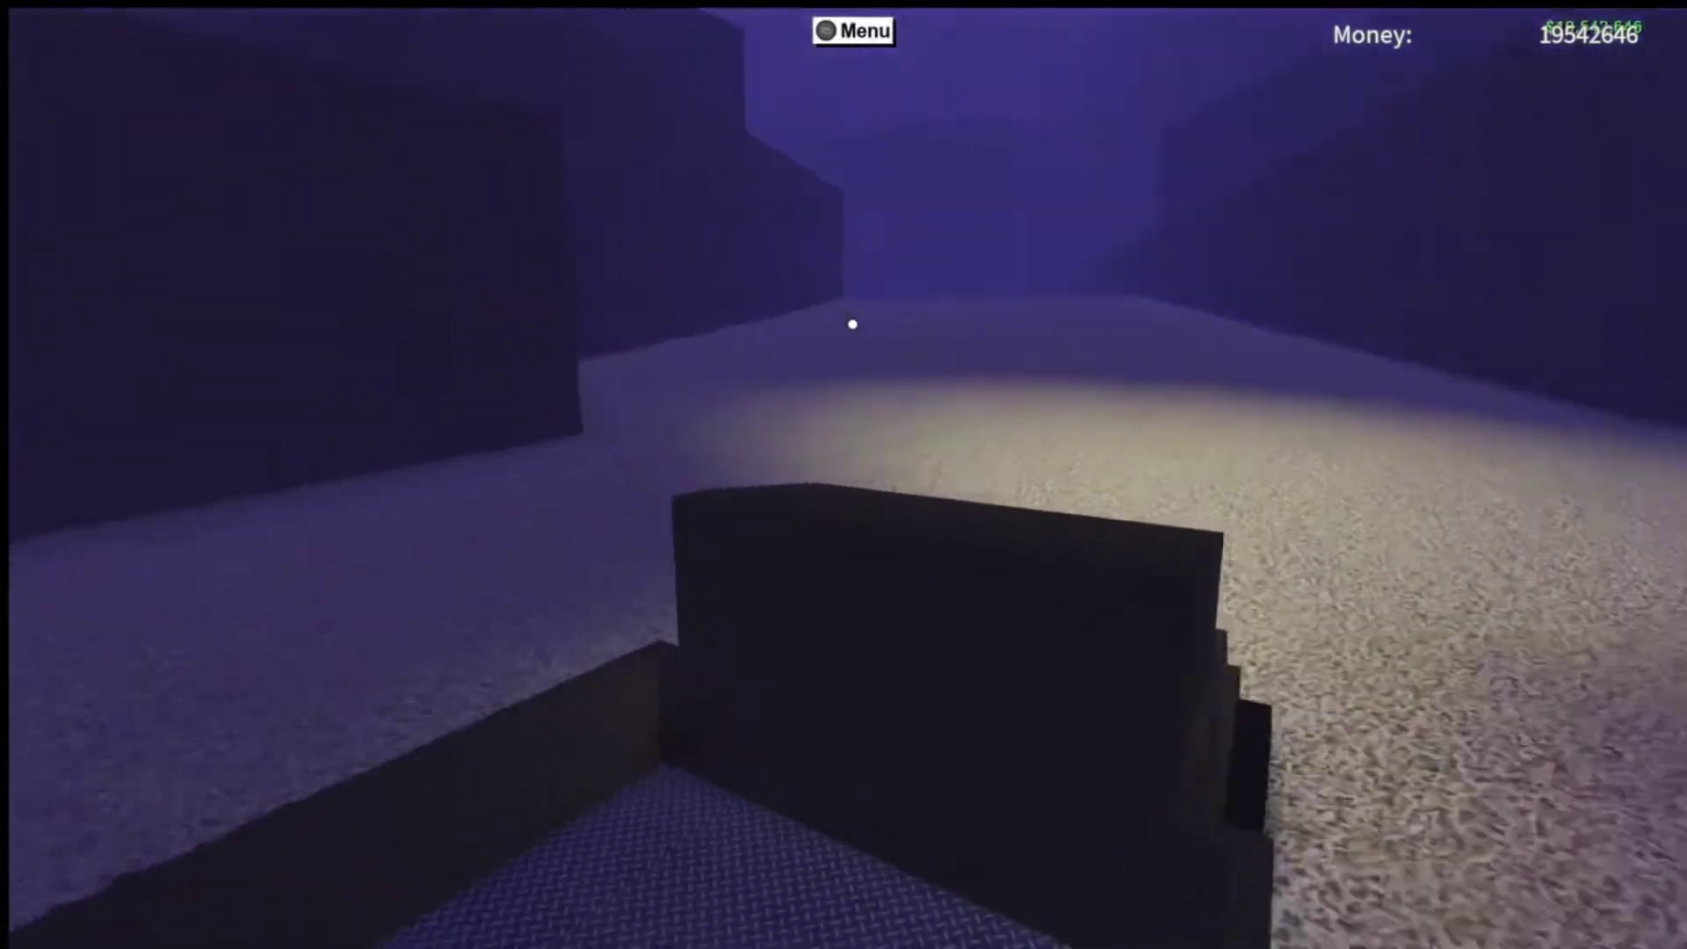
key("w")
key("w")
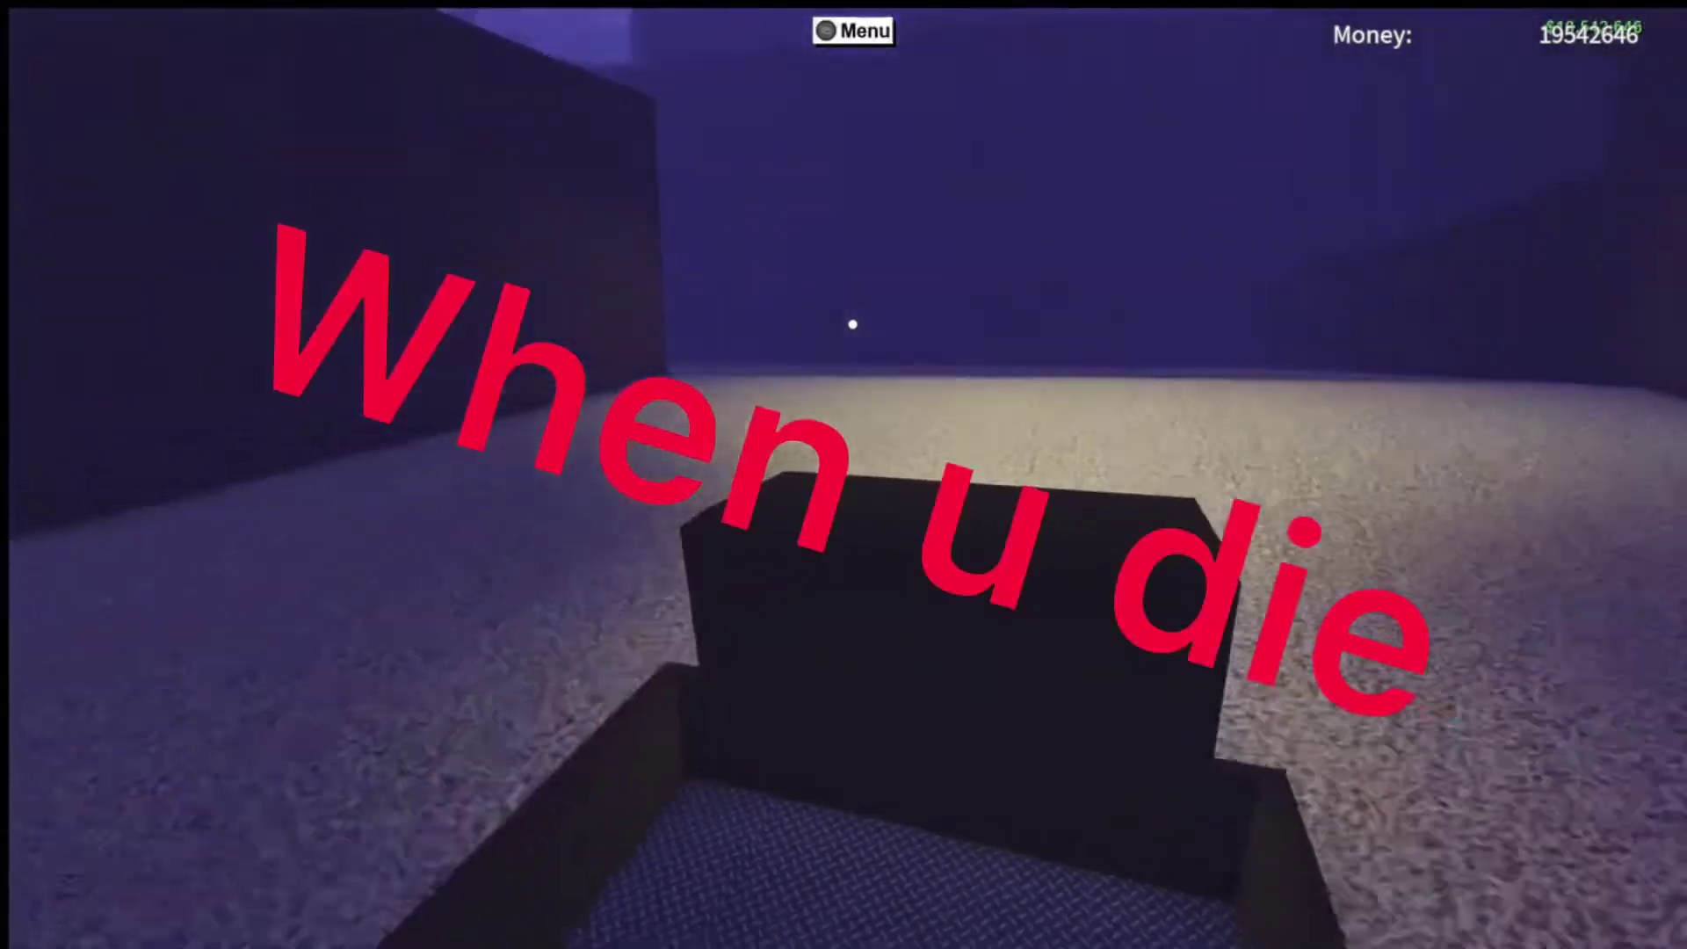
key("w")
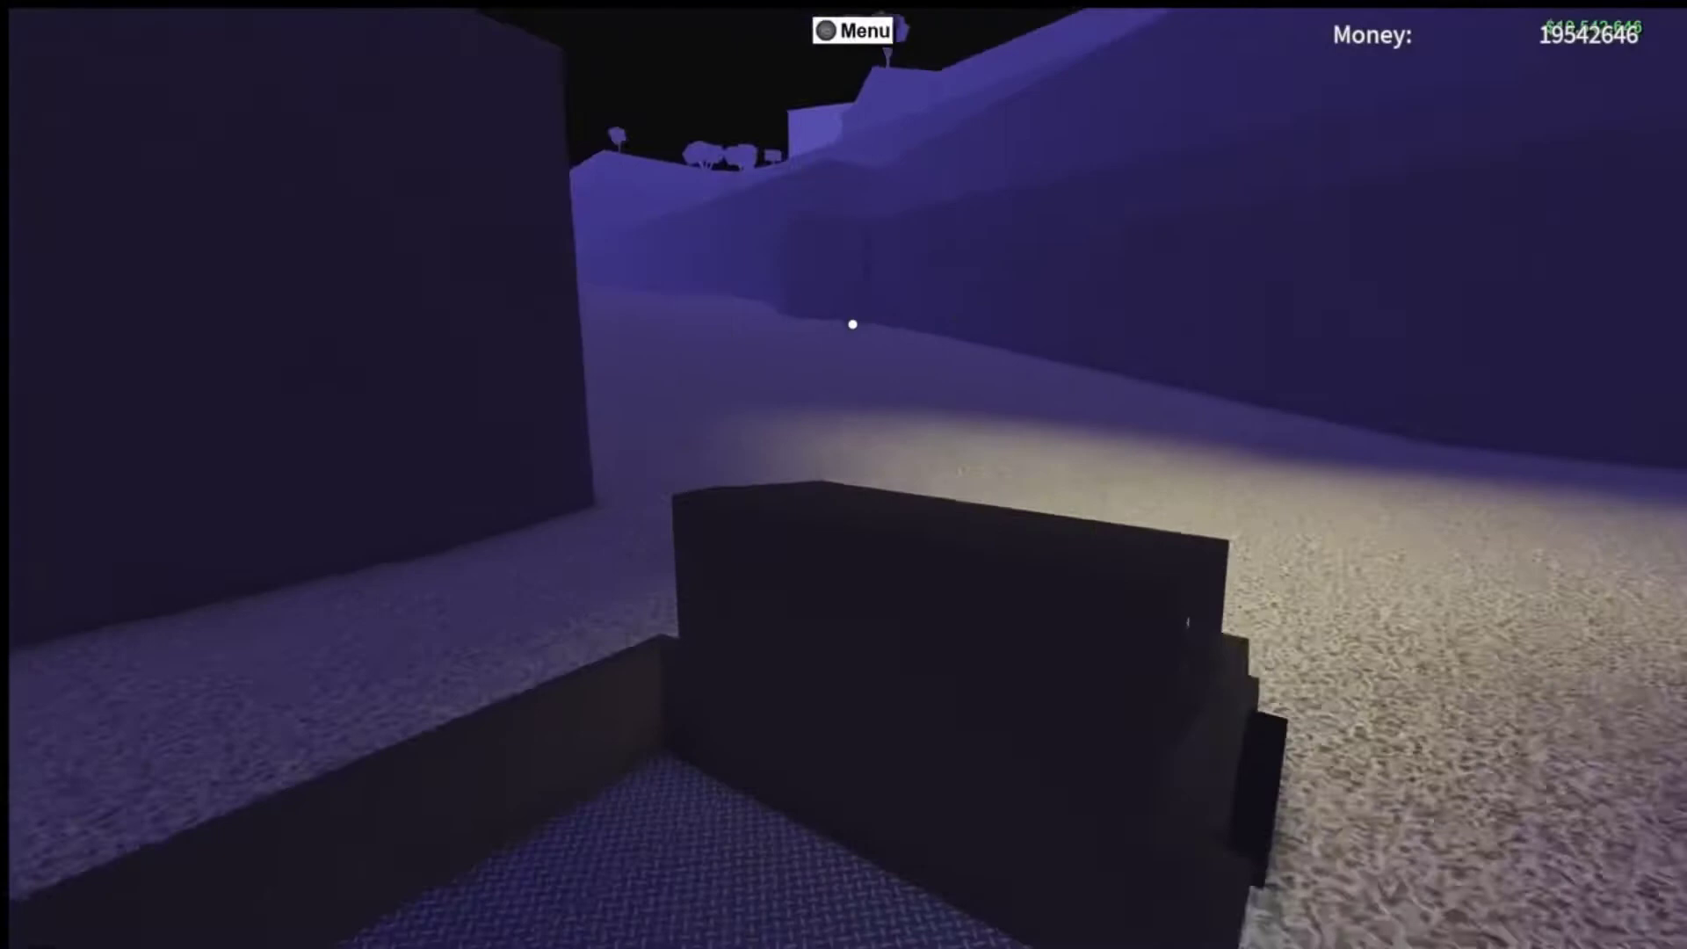
key("w")
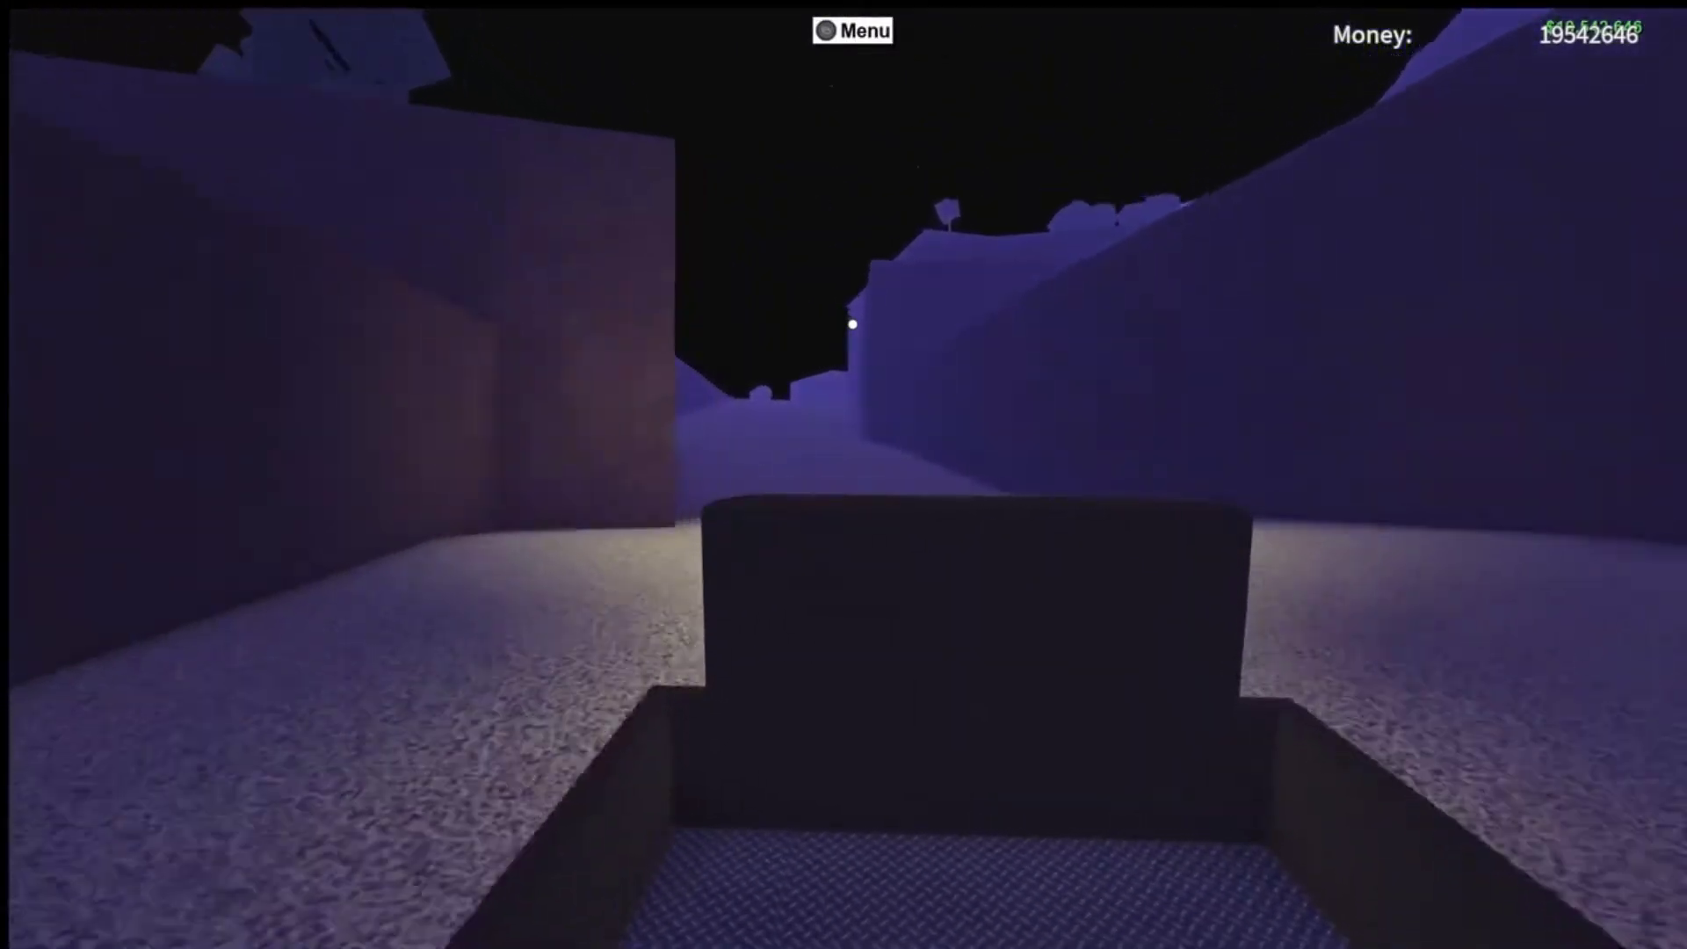
Drive through the winding gravel canyon to the tall rock wall
key("w")
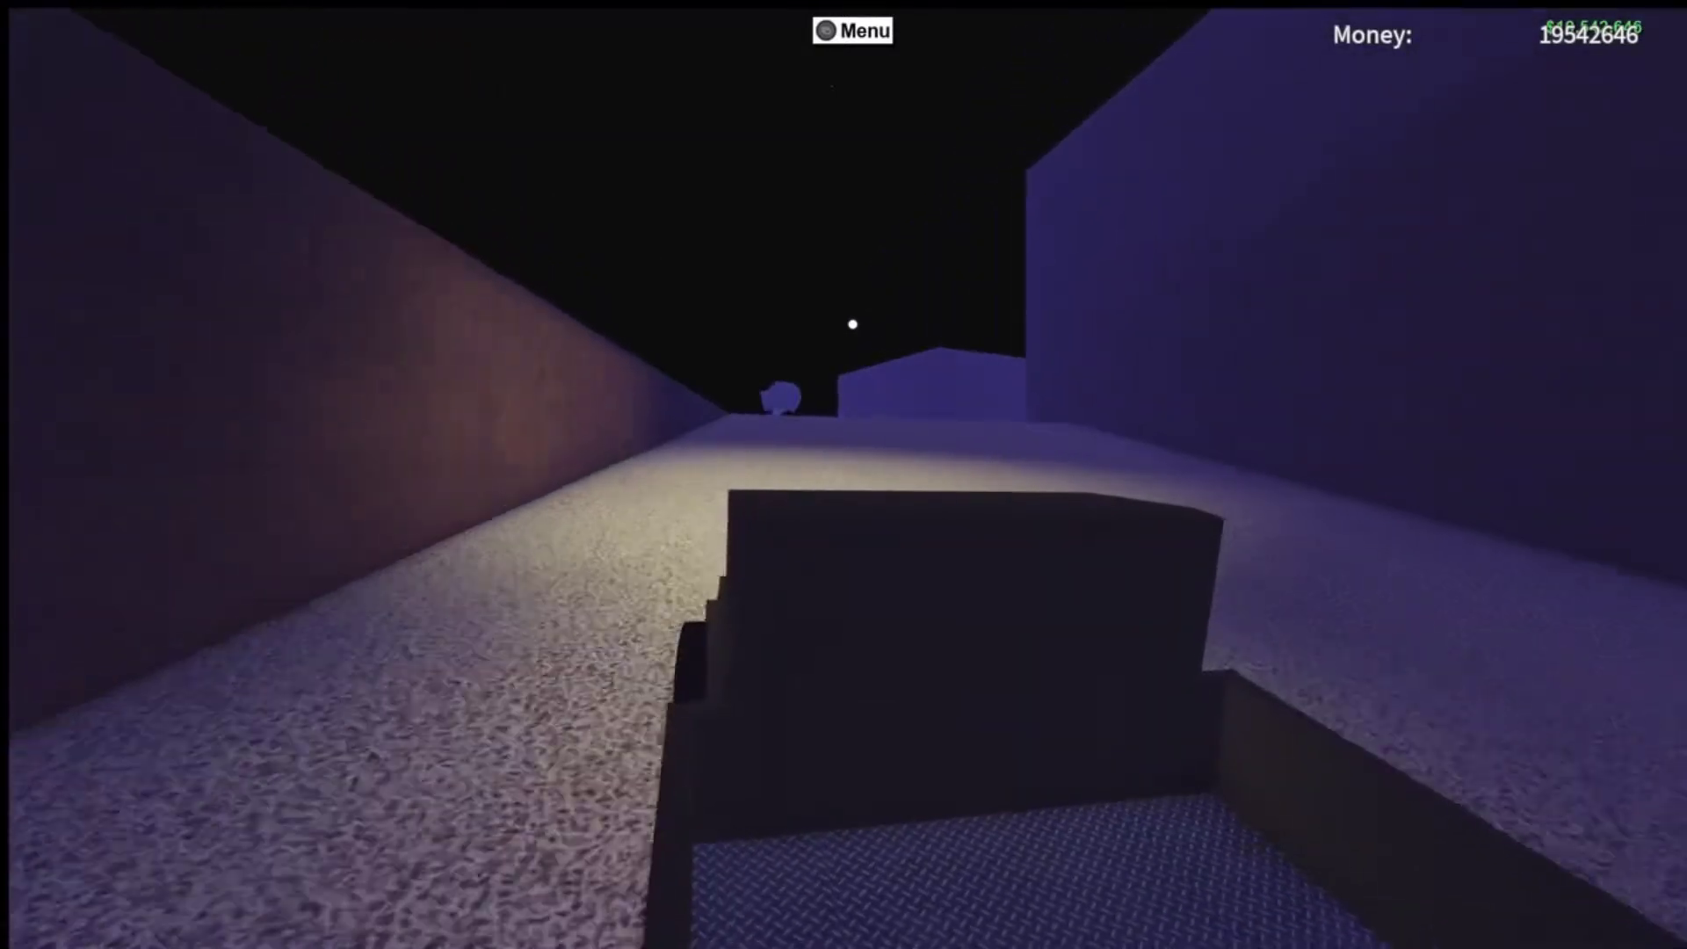
key("w")
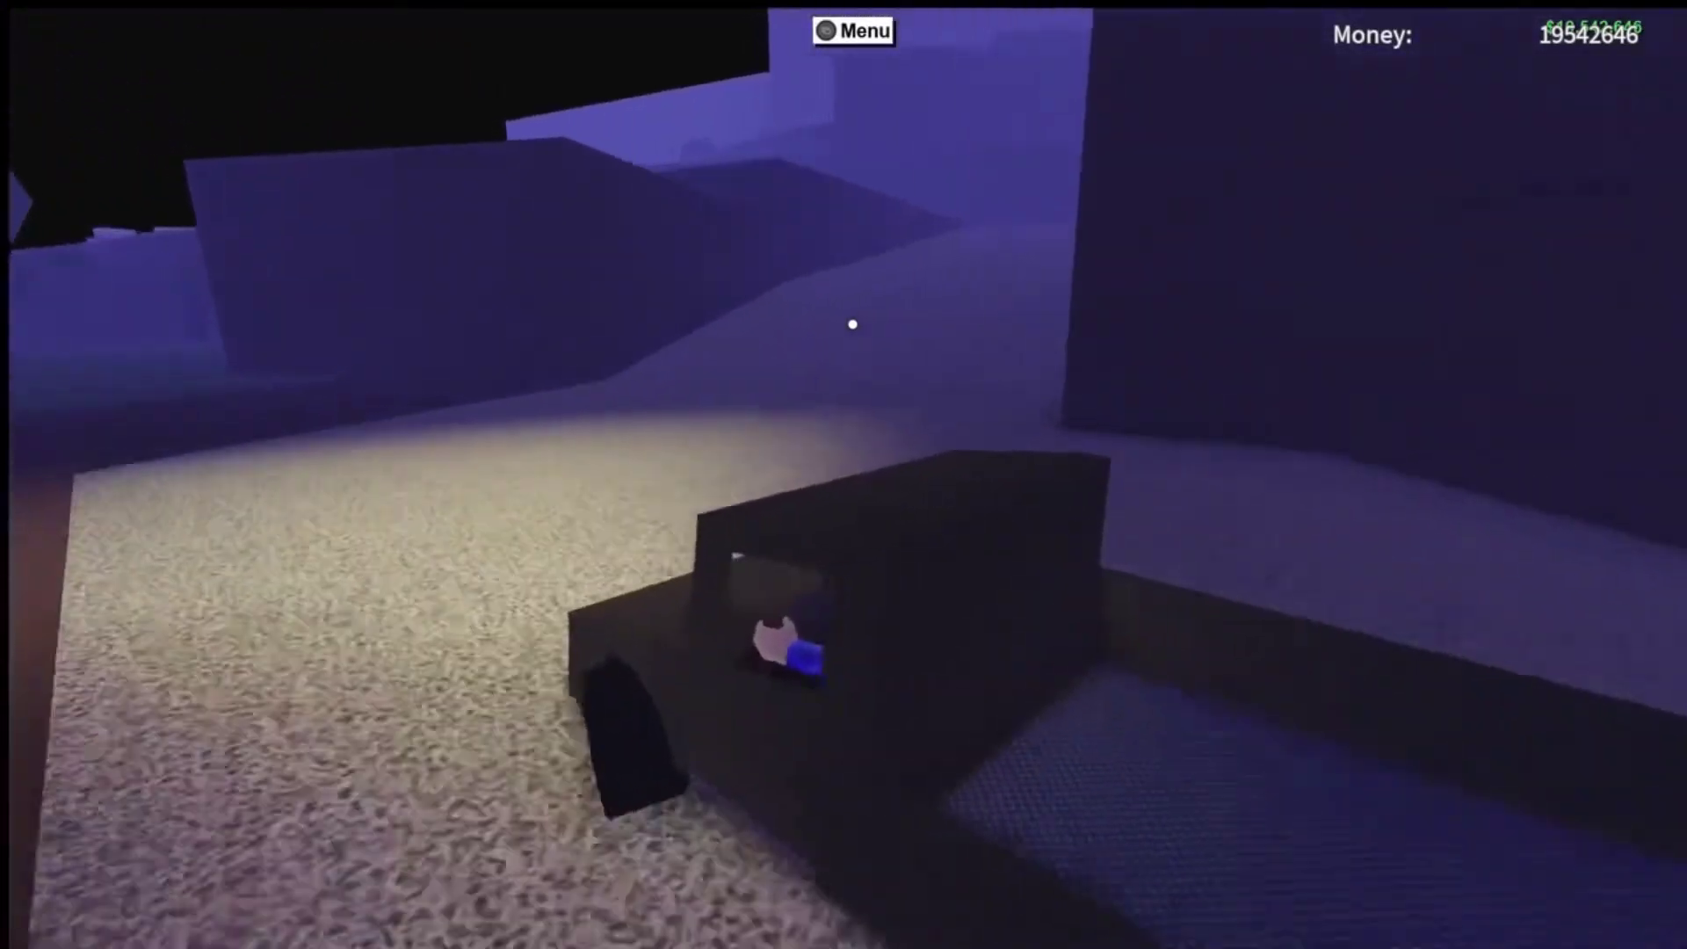
key("w")
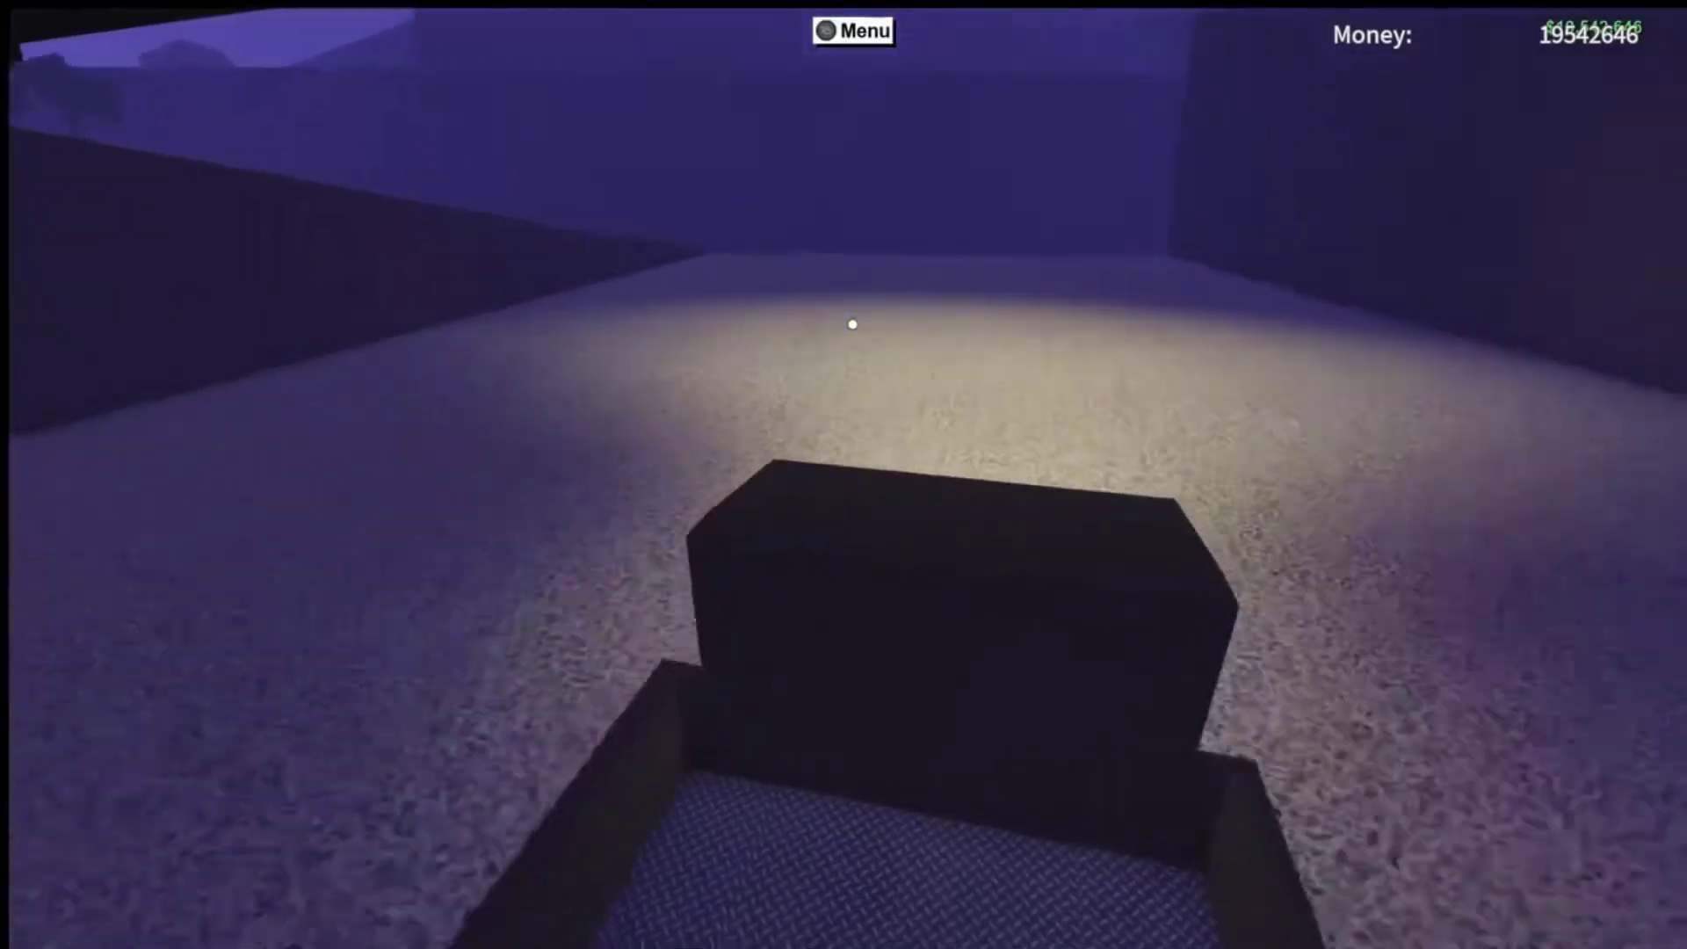
key("w")
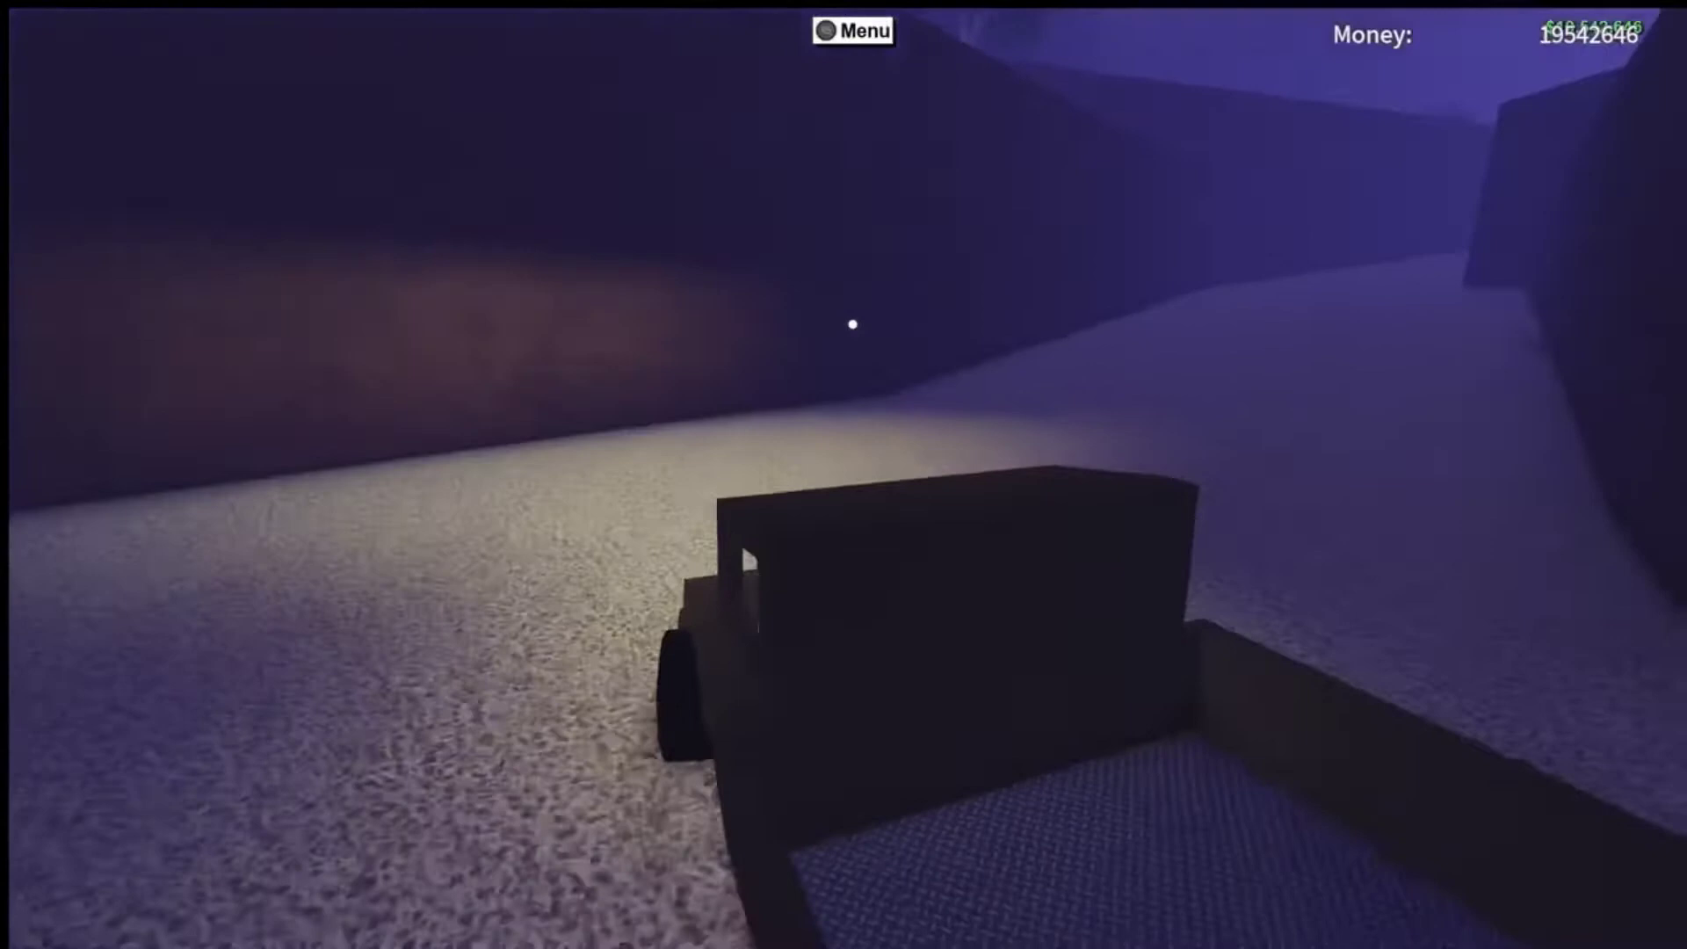
key("w")
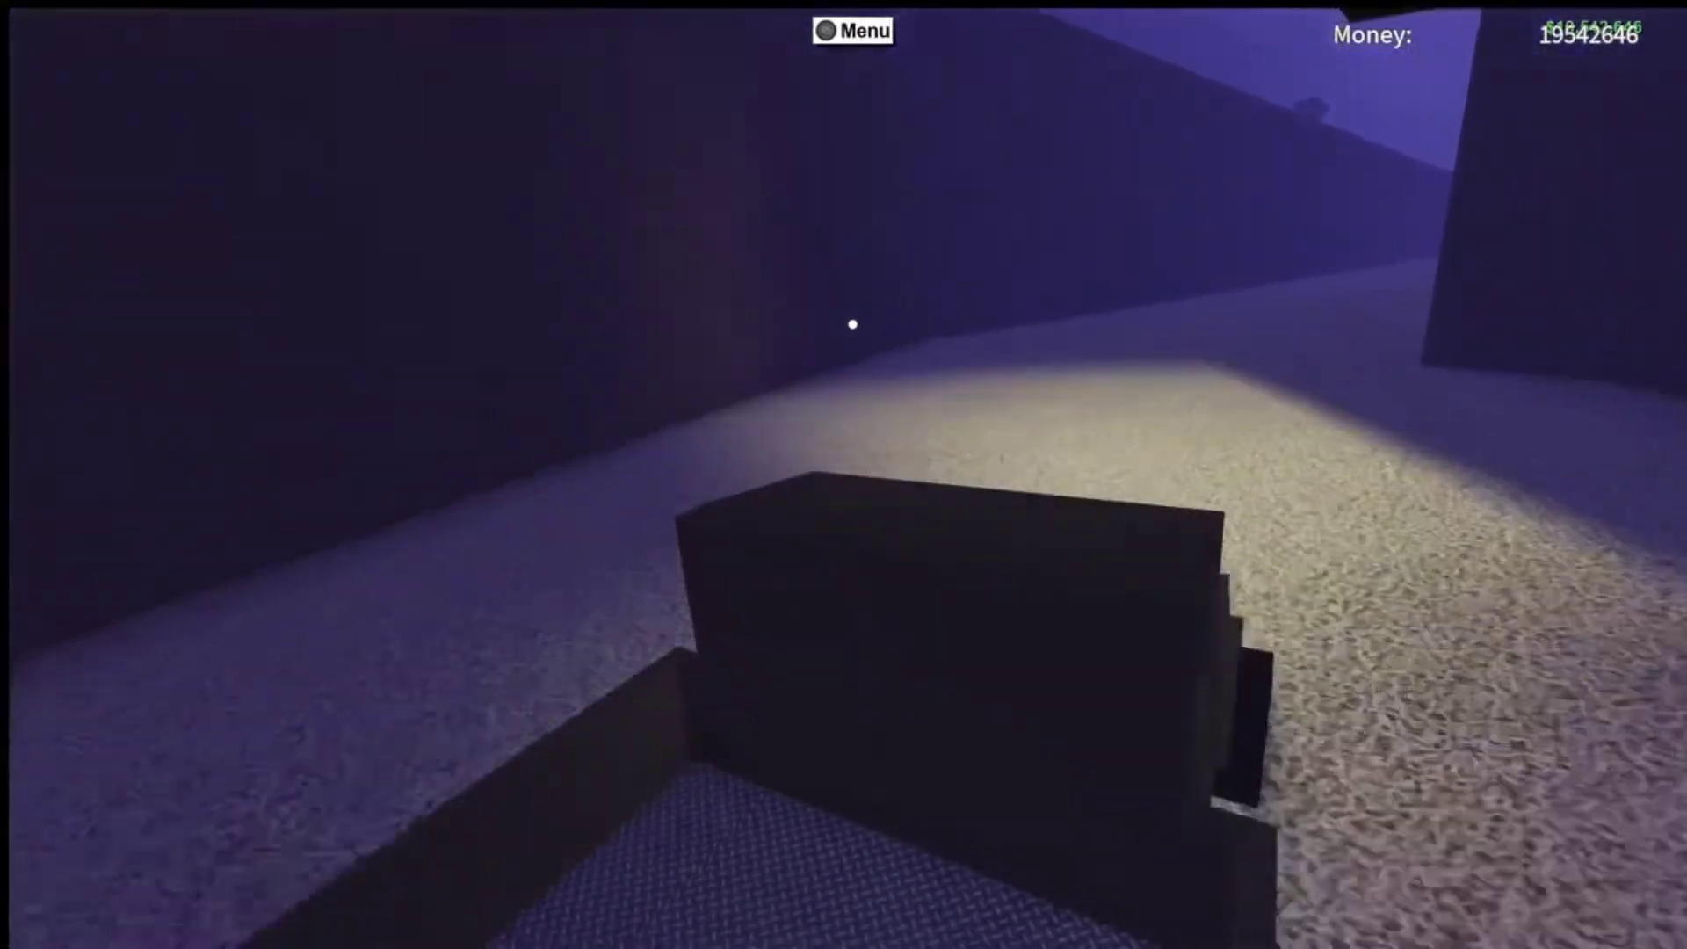
key("w")
key("w")
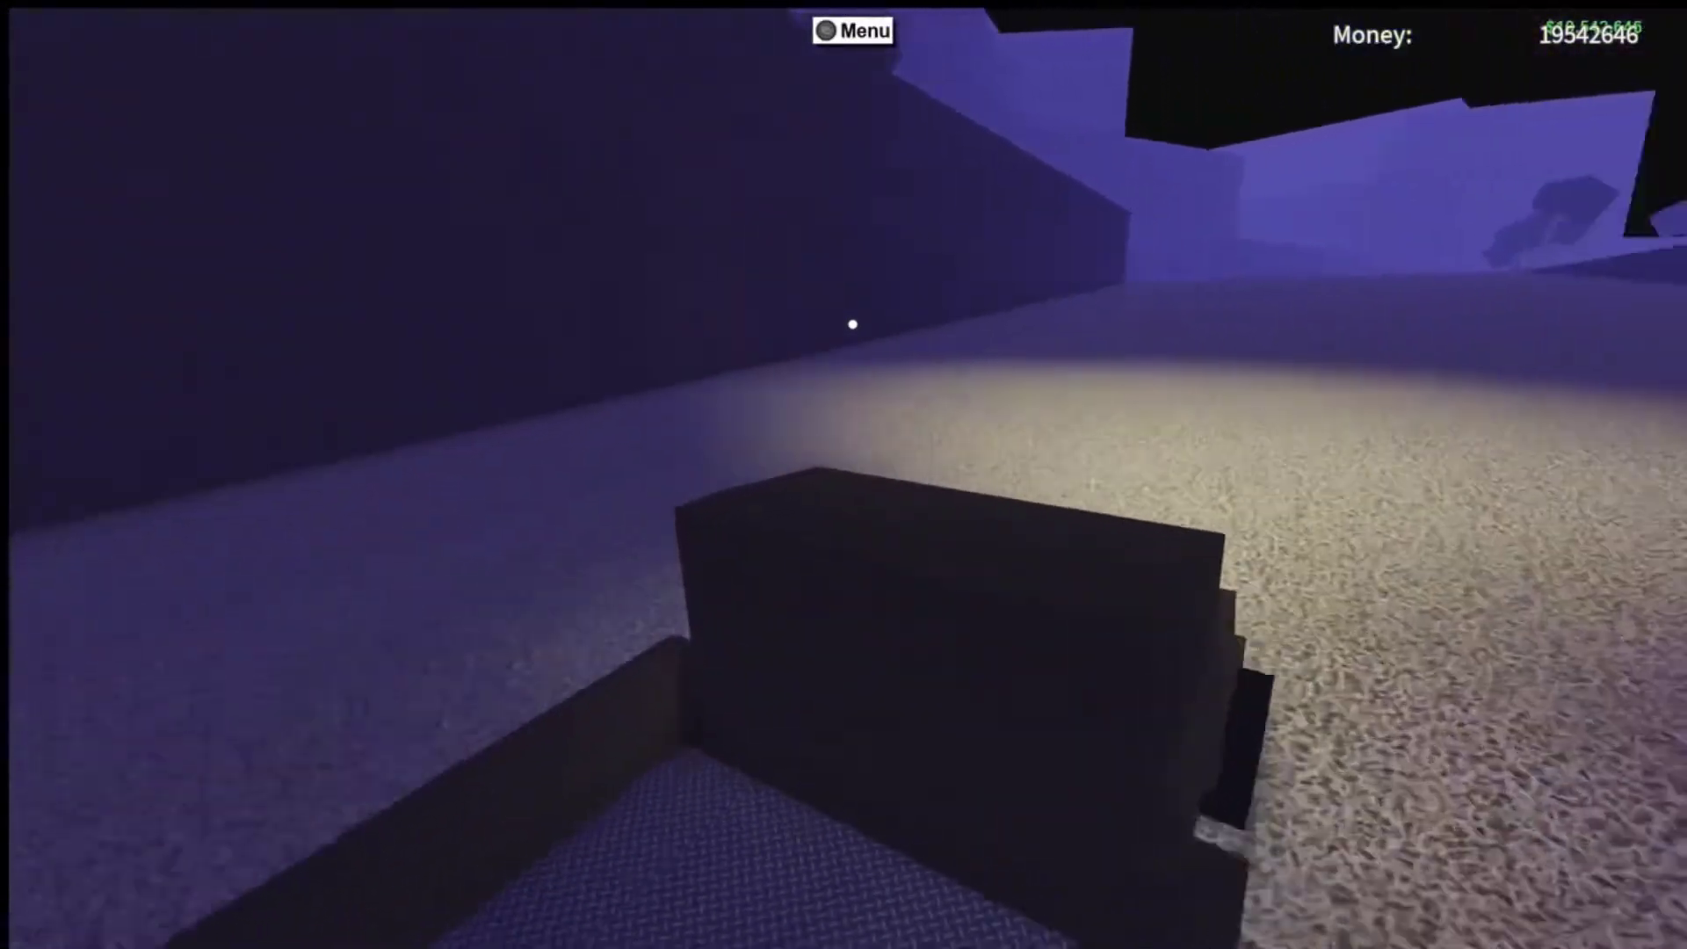
key("w")
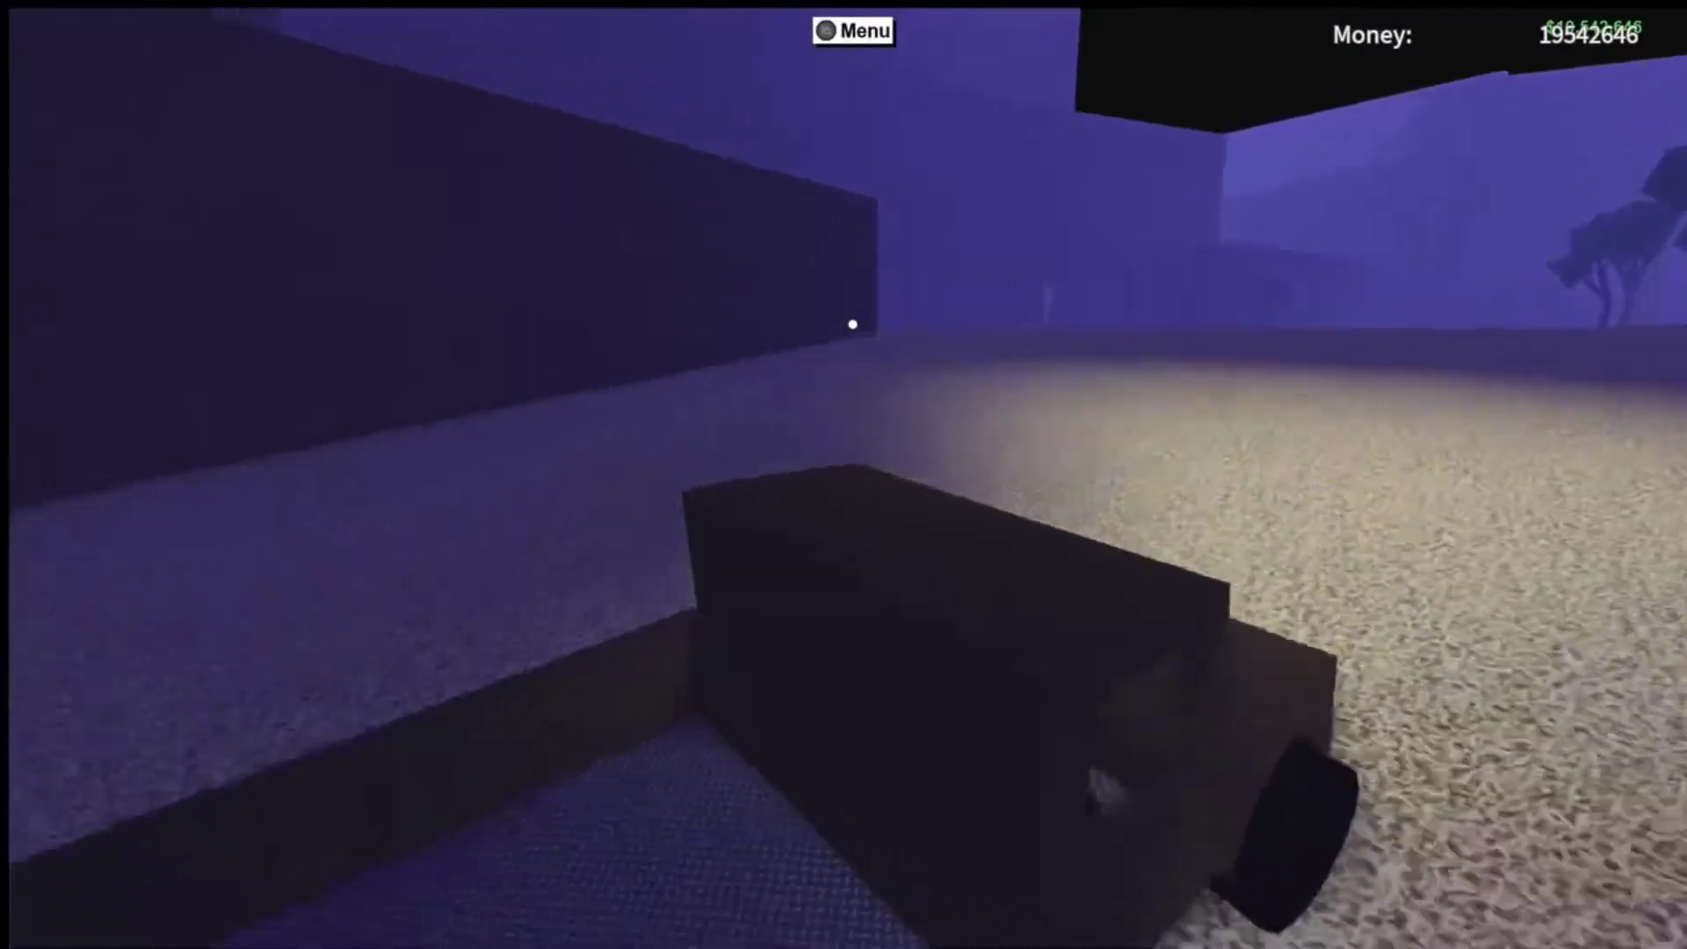
key("w")
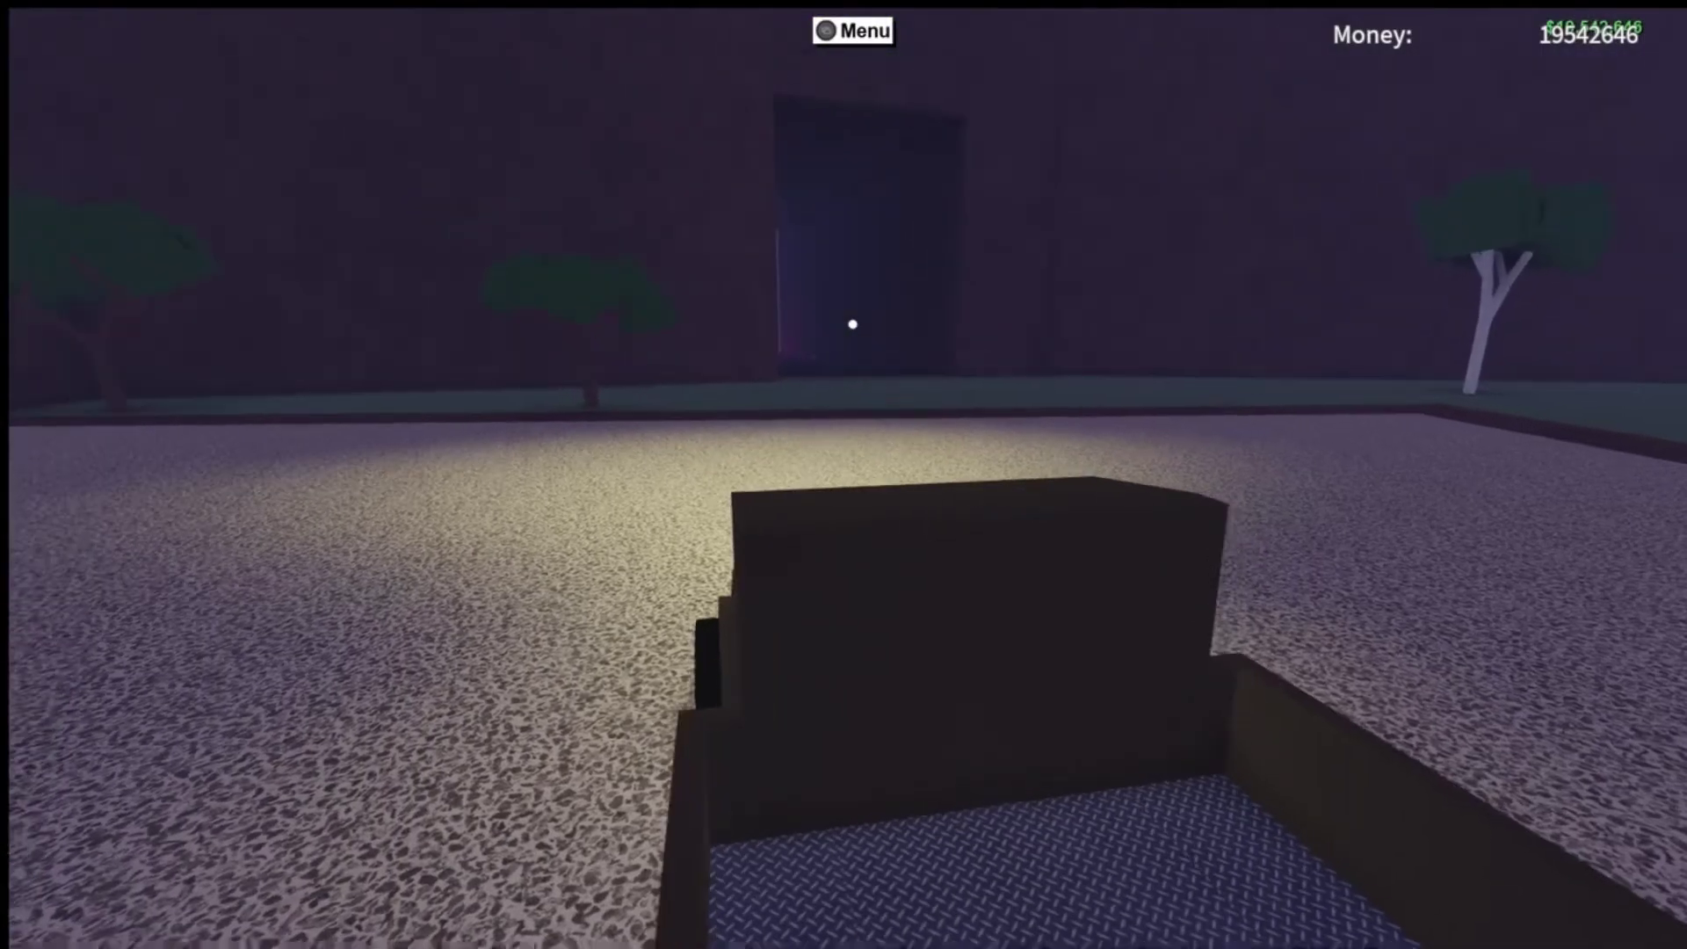
Leave the truck and start placing a small Floors blueprint from the catalogue
key("space")
key("1")
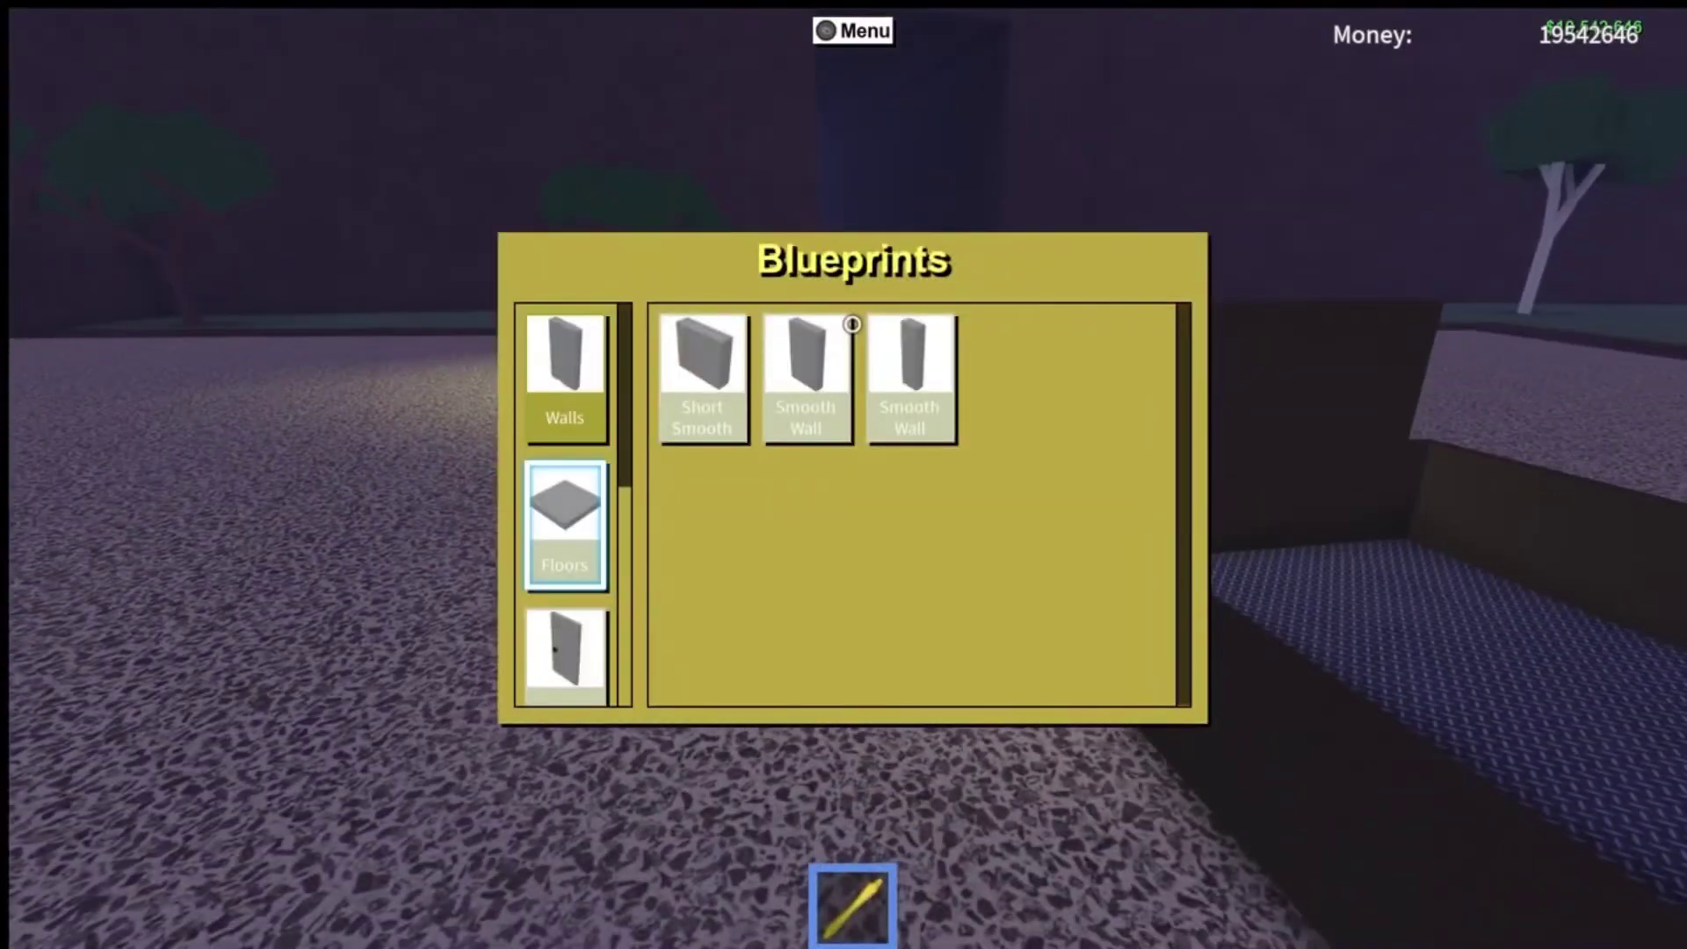
left_click(806, 376)
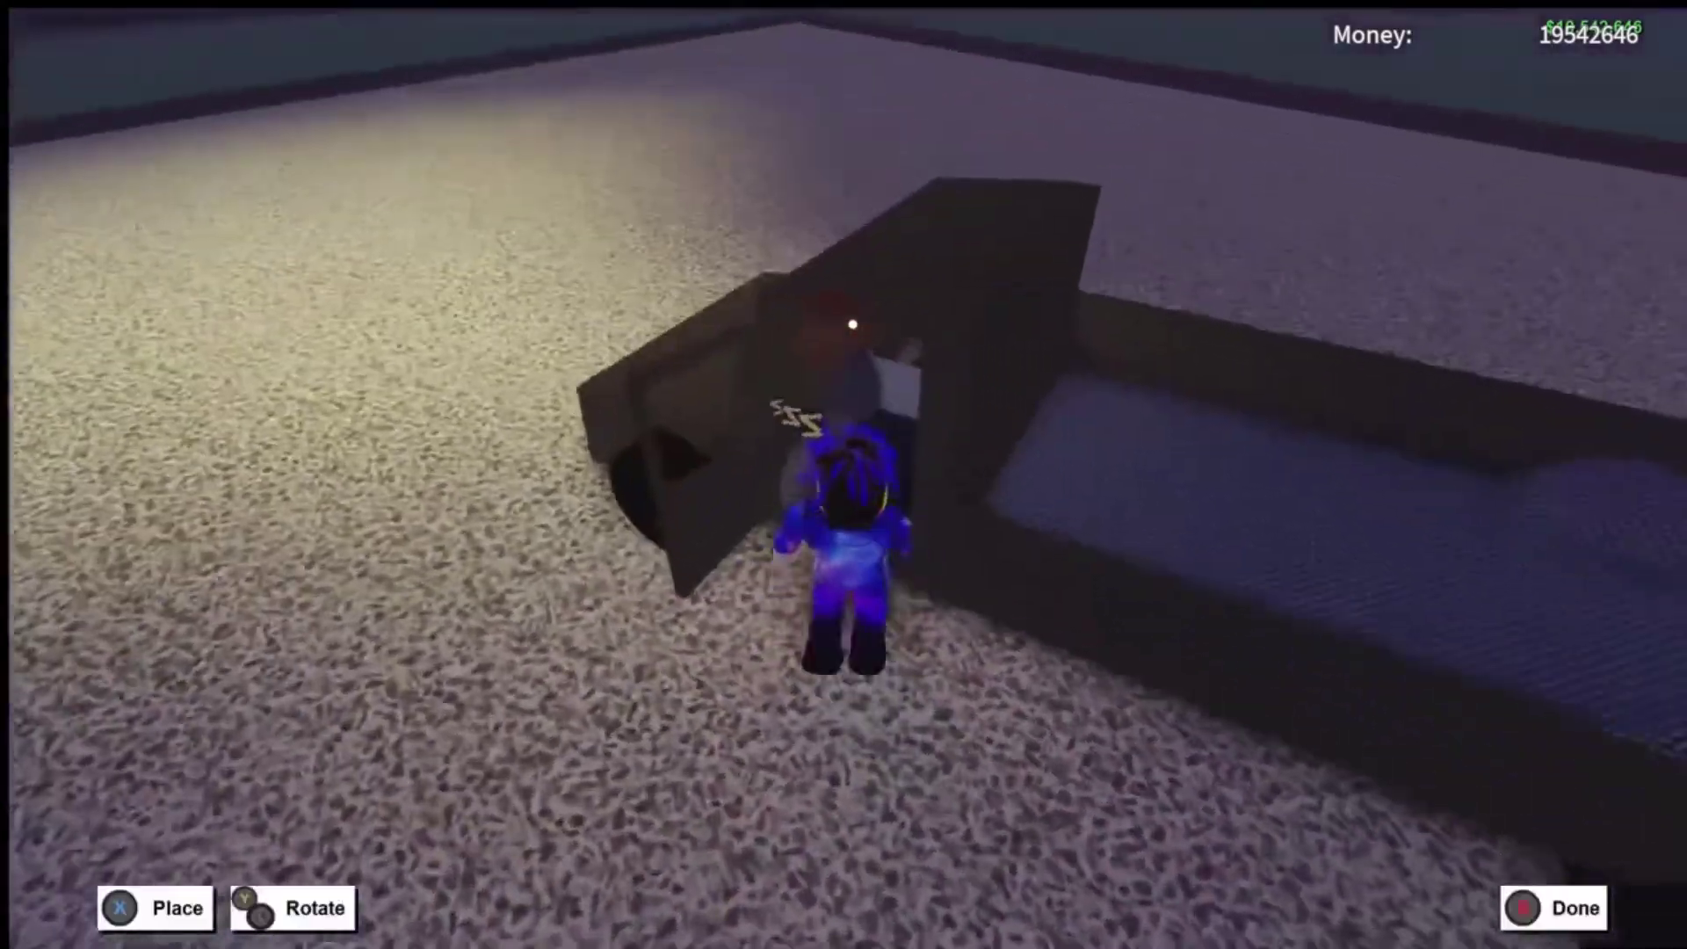
Carry the blueprint preview through the doorway and tunnel into the purple volcano
key("w")
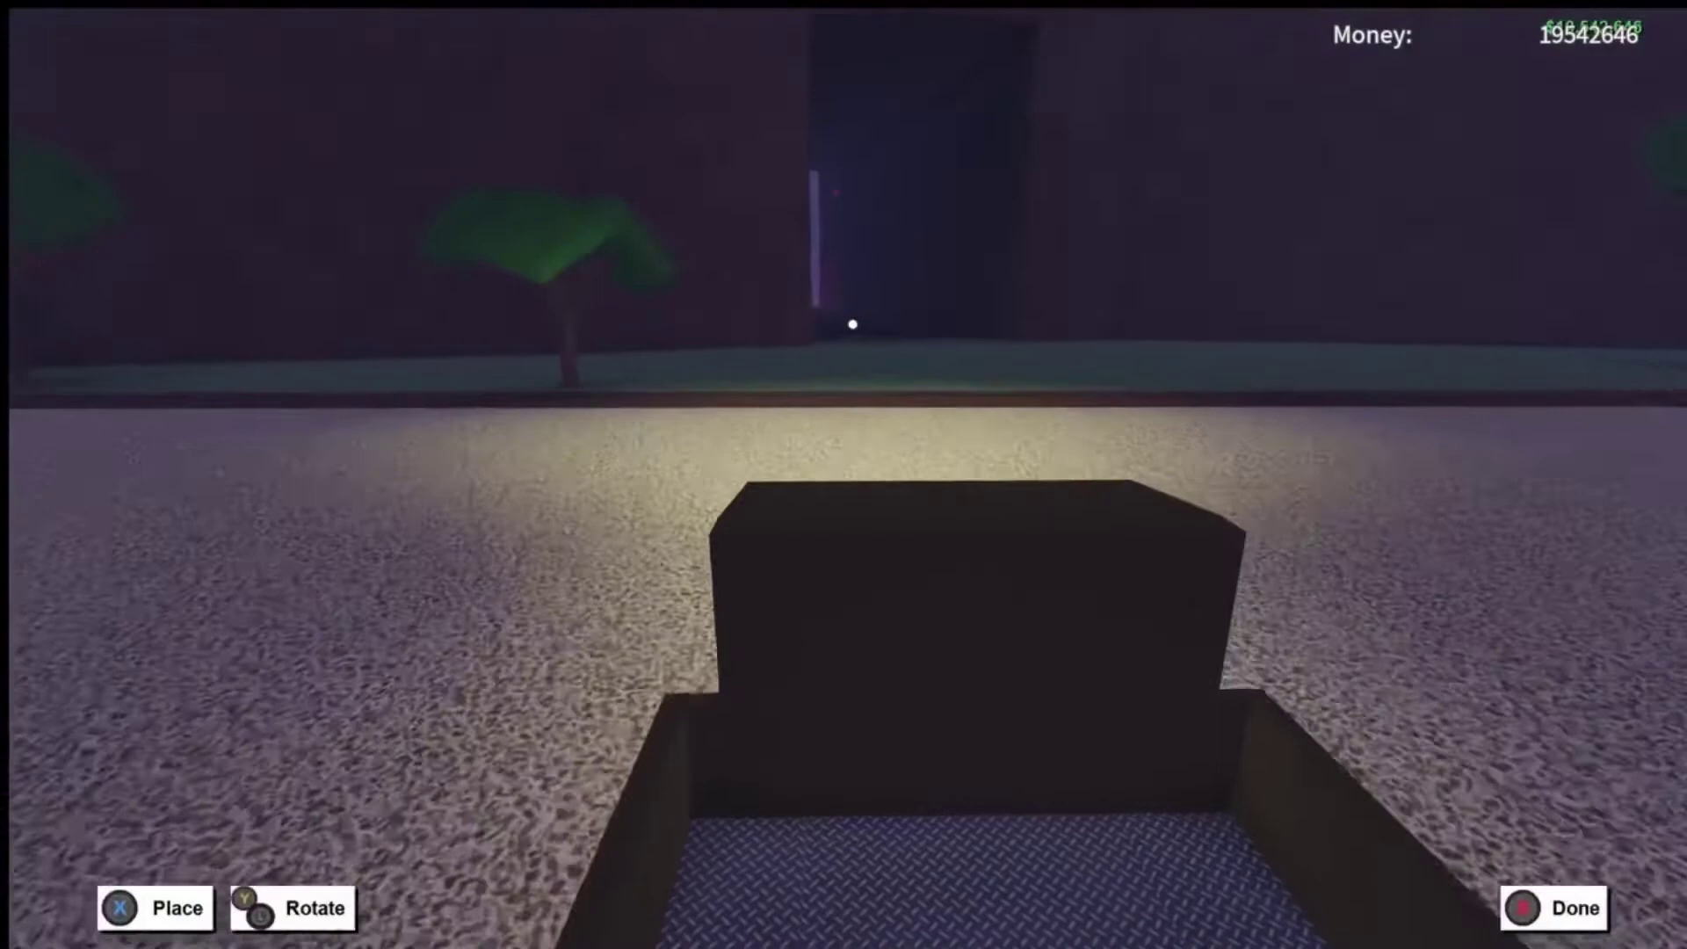
key("w")
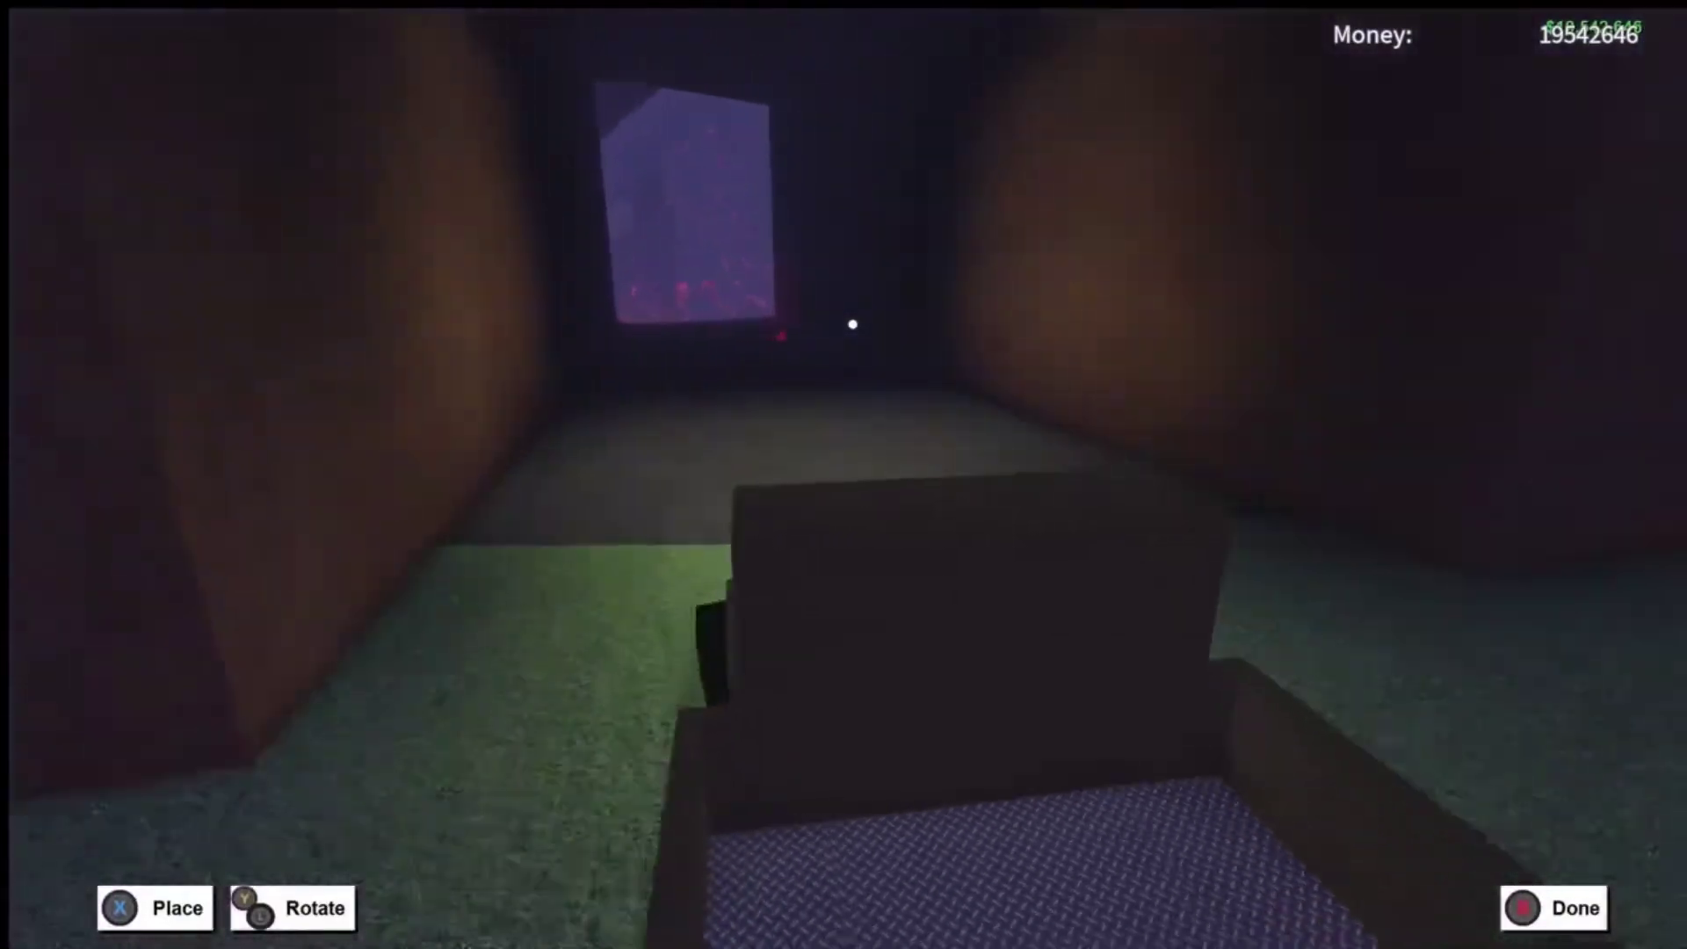
key("w")
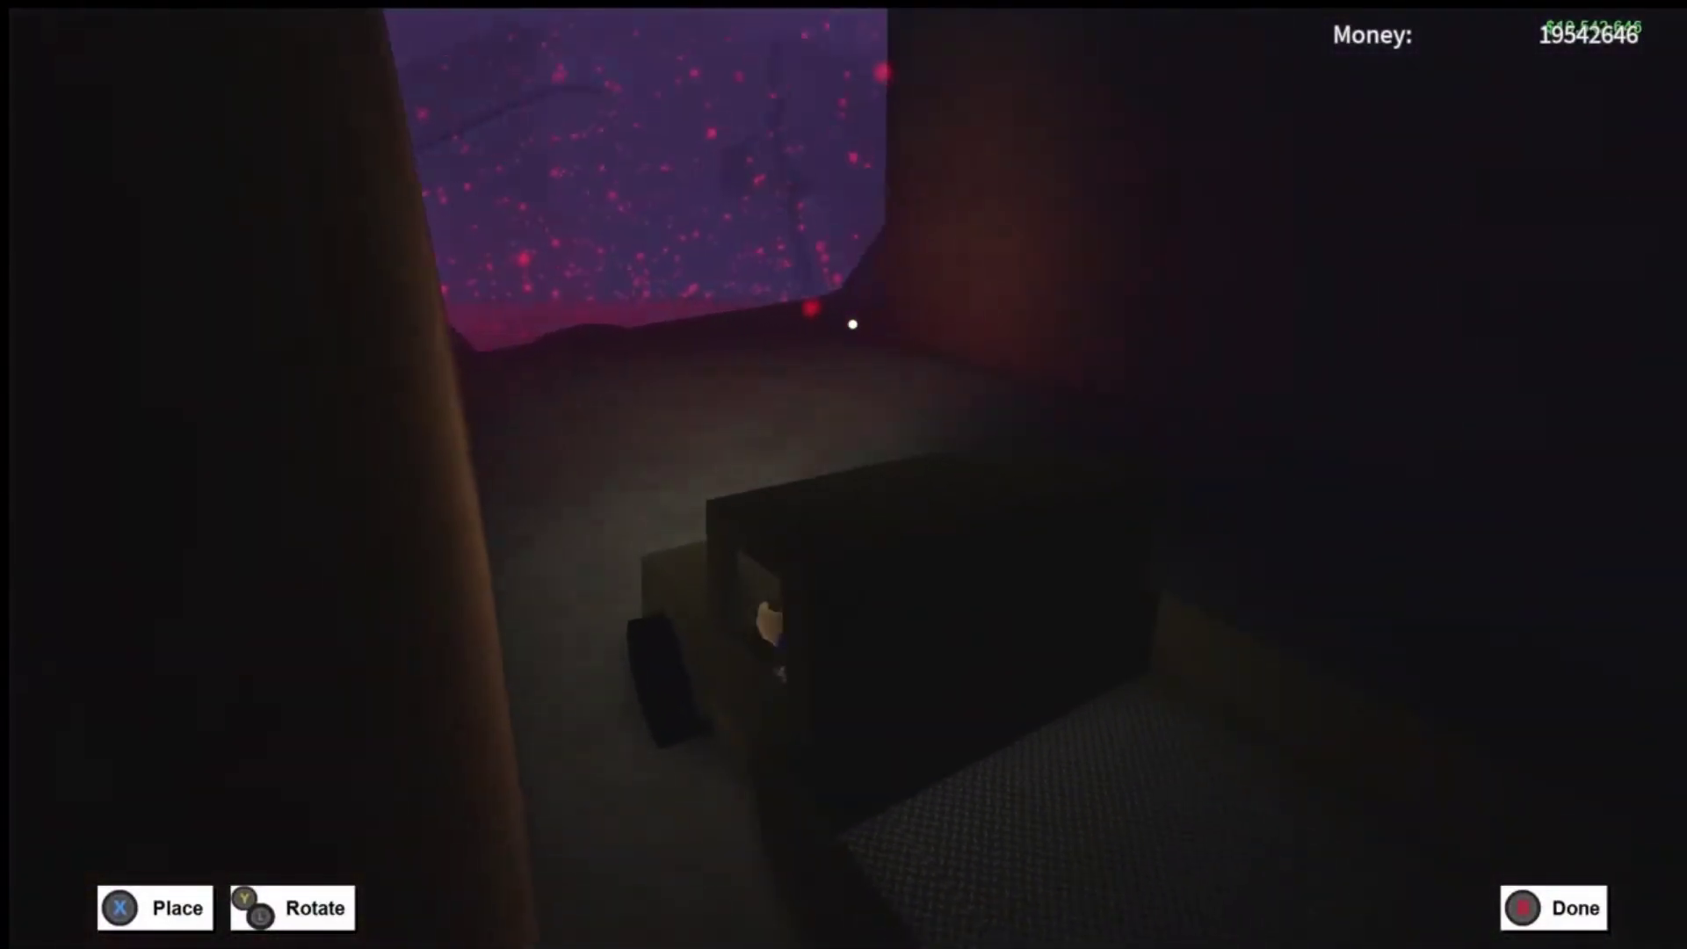
key("w")
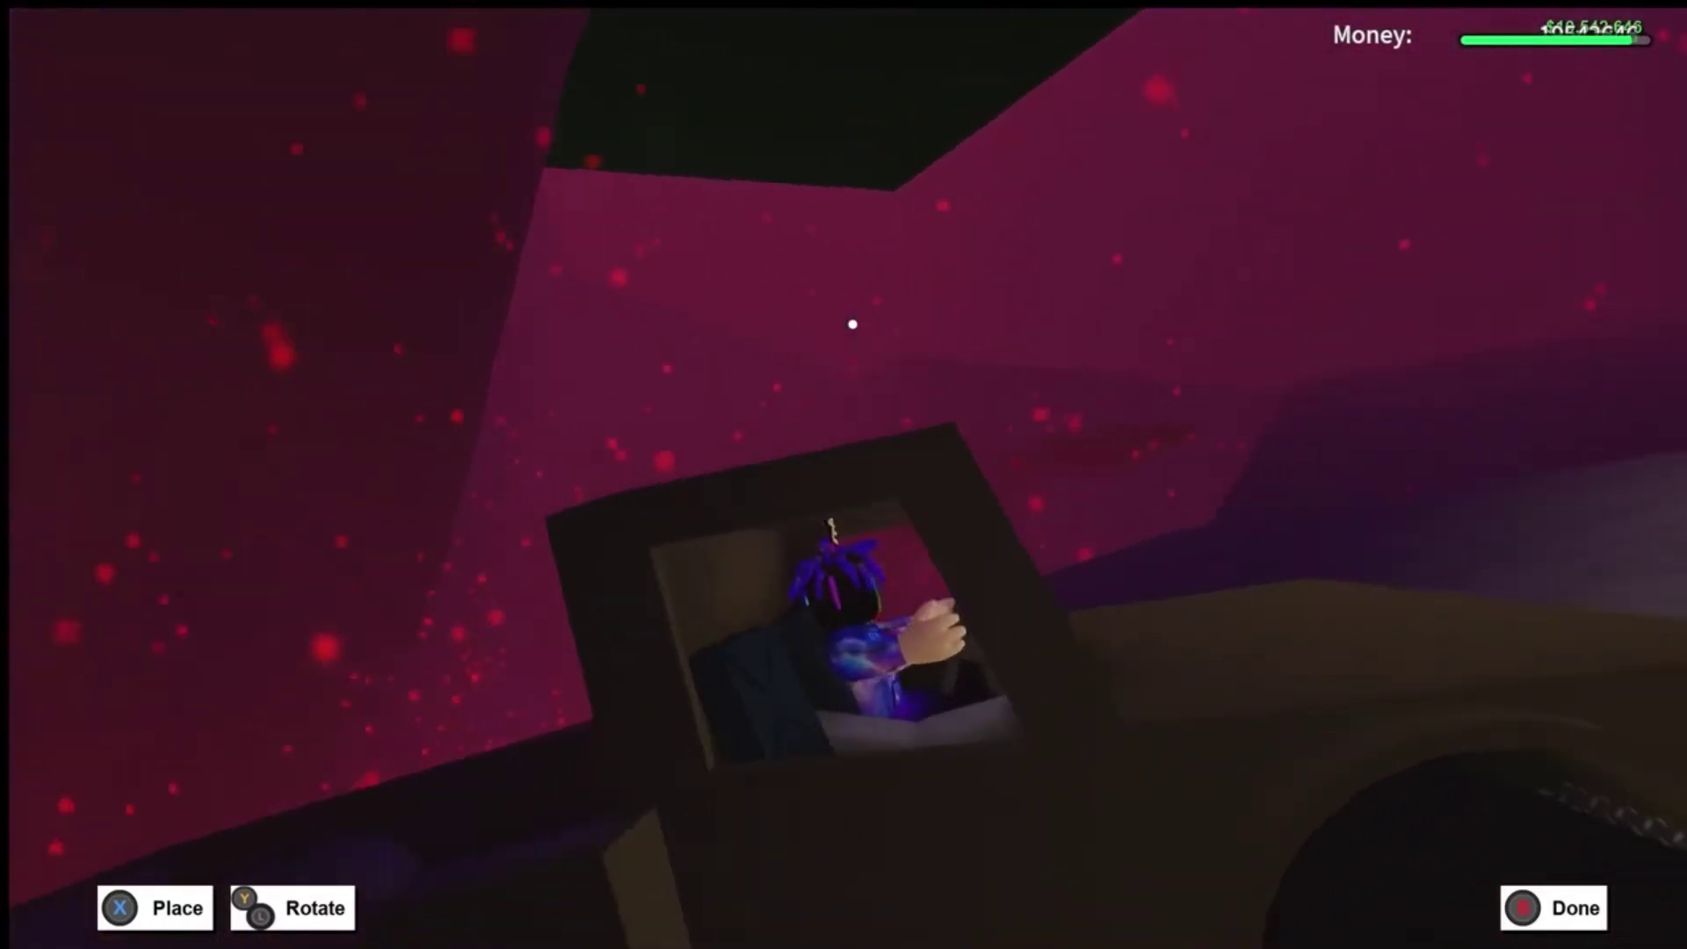
key("w")
key("w")
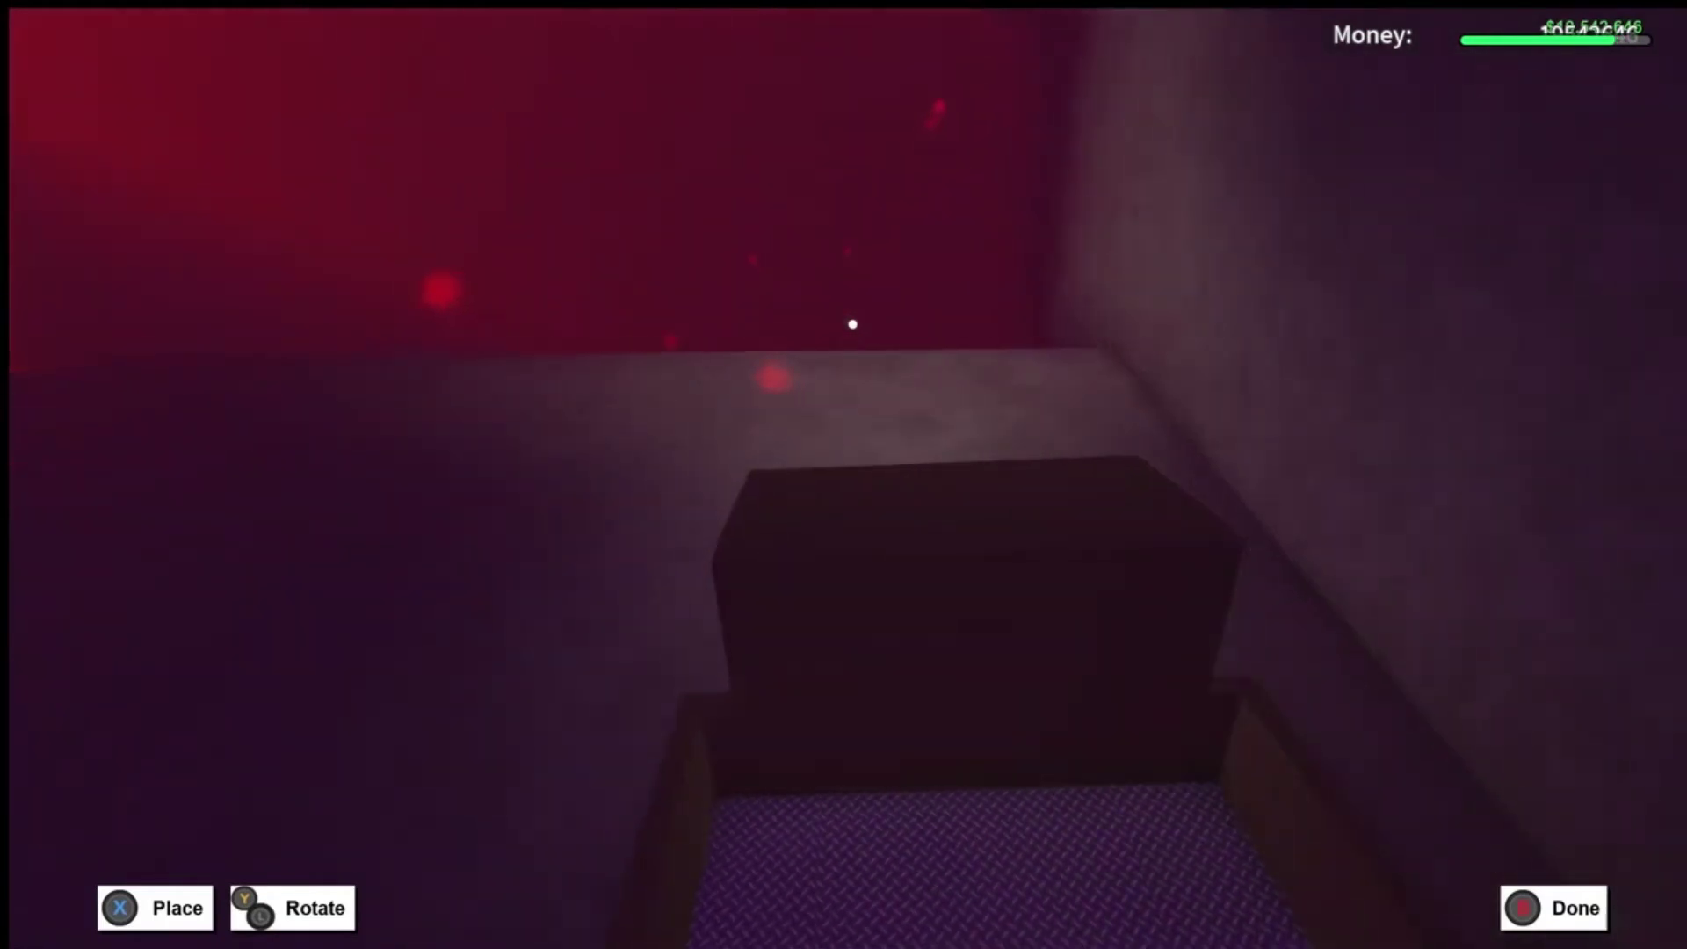
key("w")
key("w")
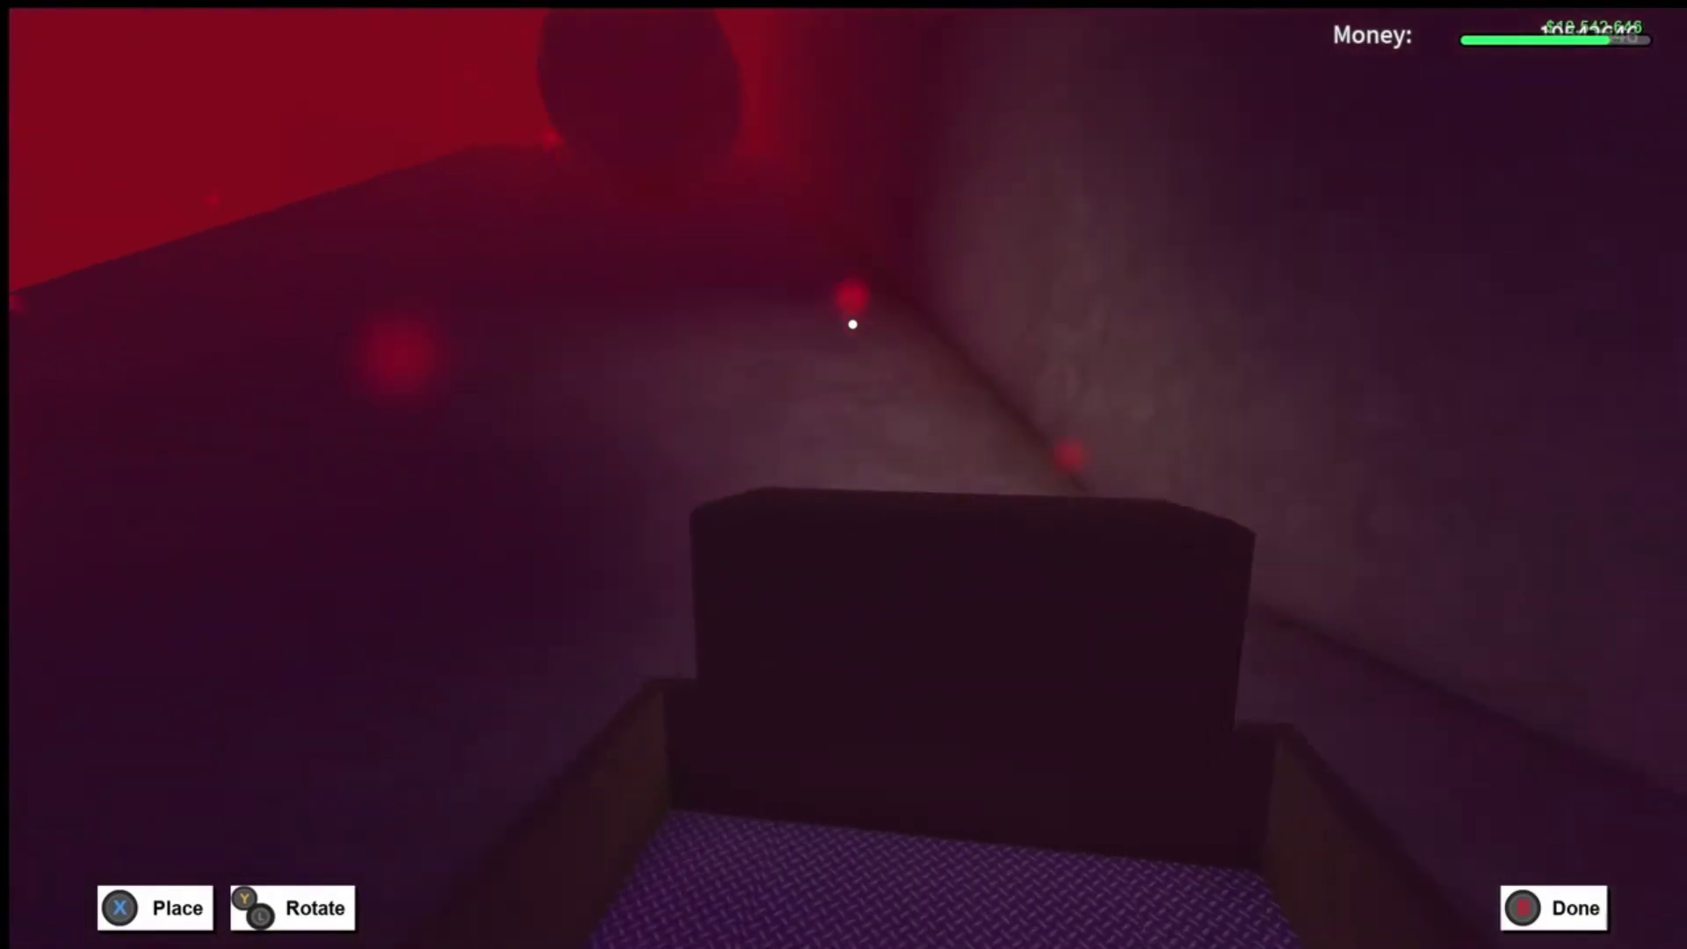
key("w")
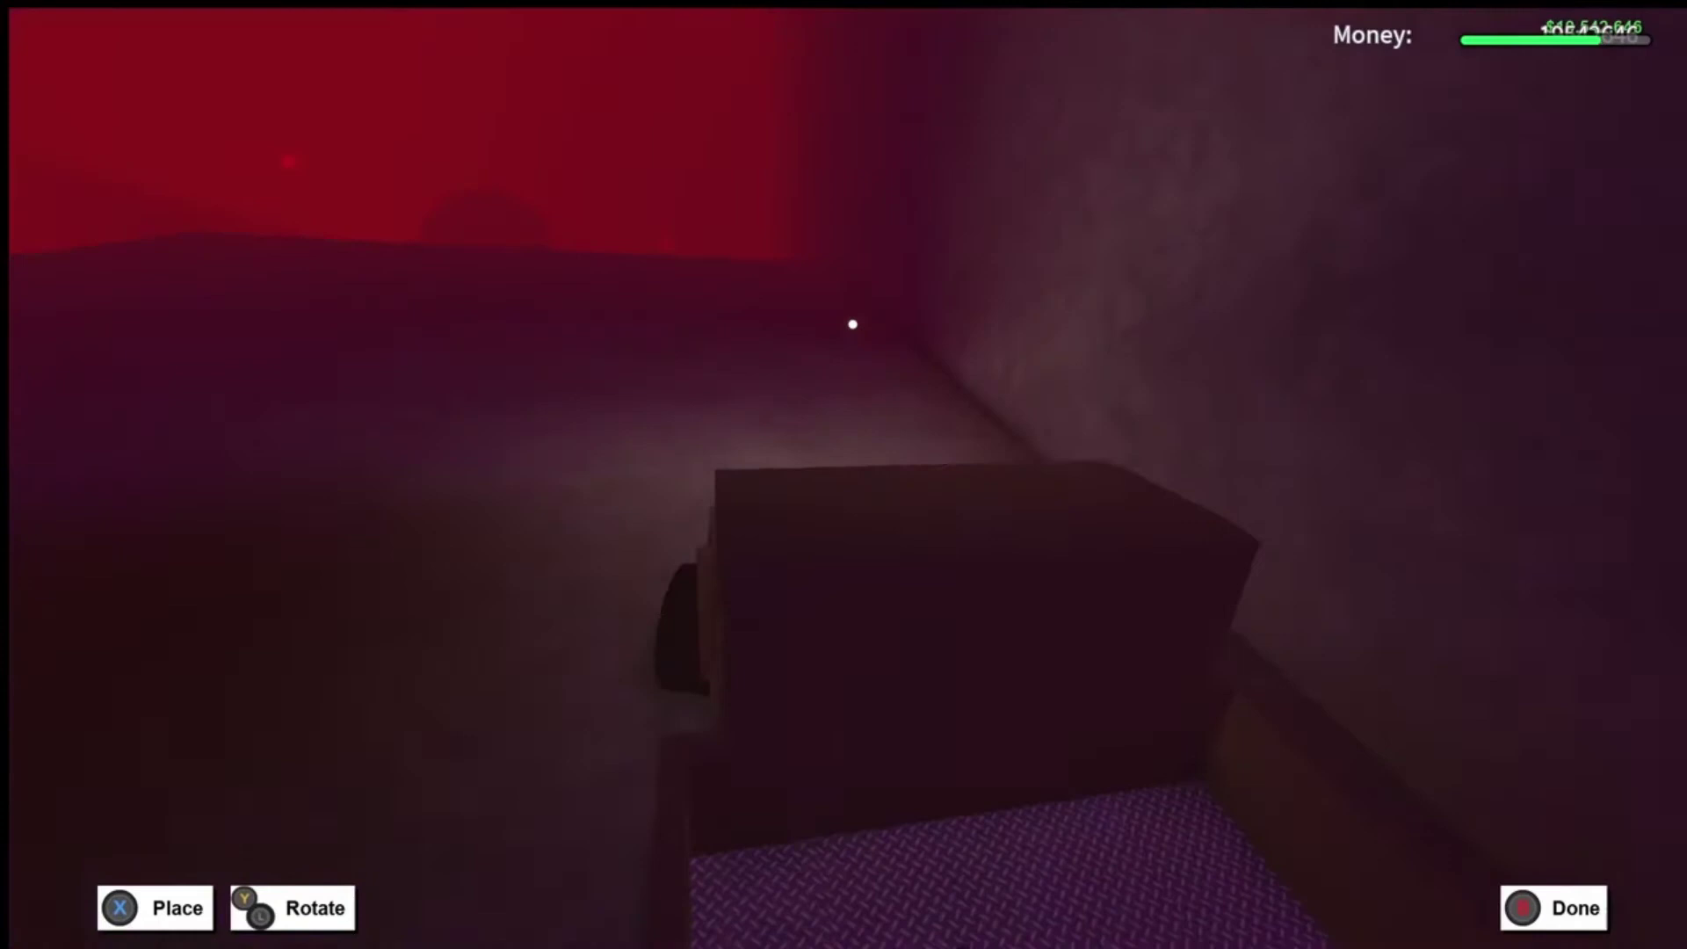
key("w")
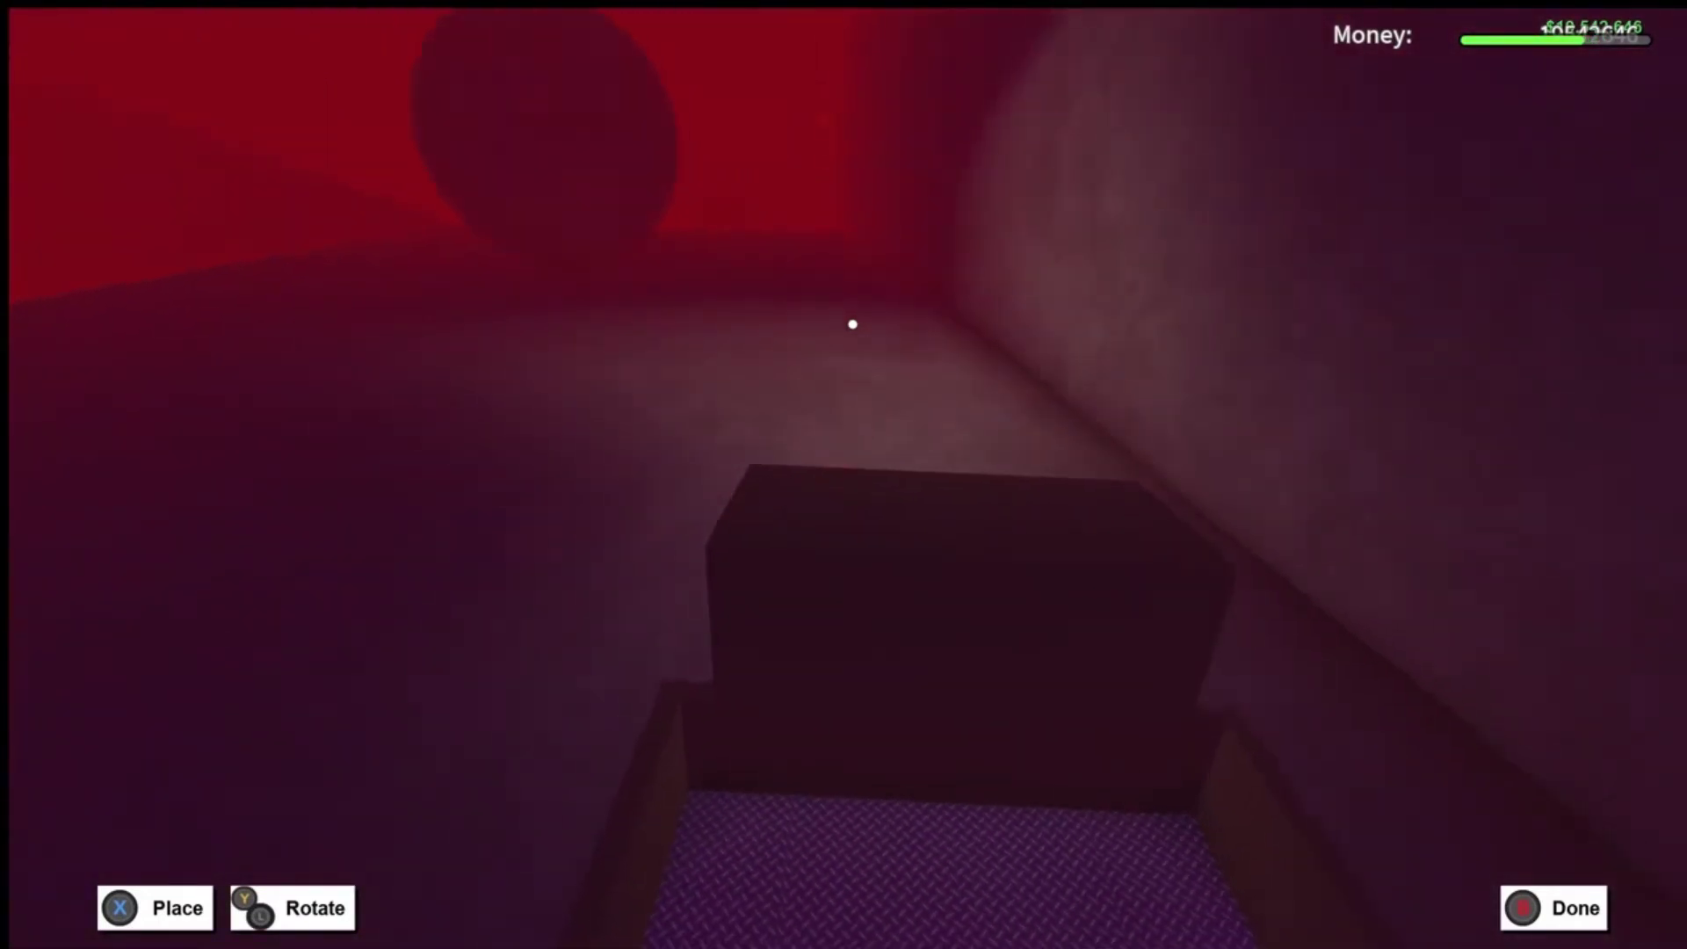
Circle back to the truck and position the preview over its bed
key("s")
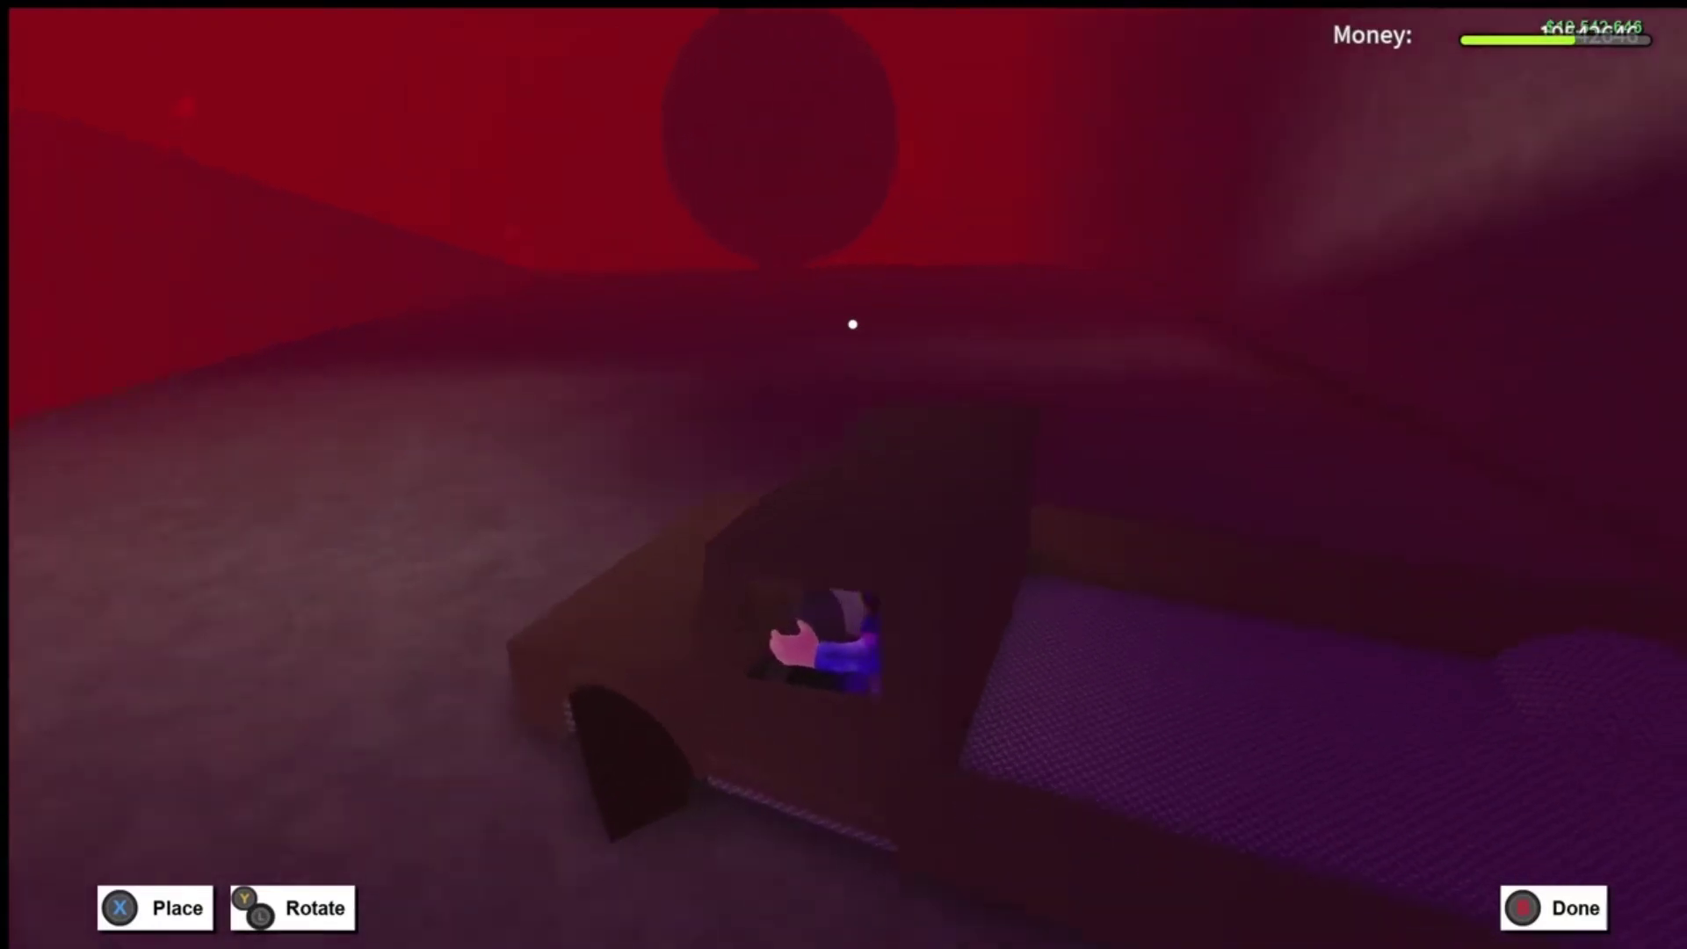
key("d")
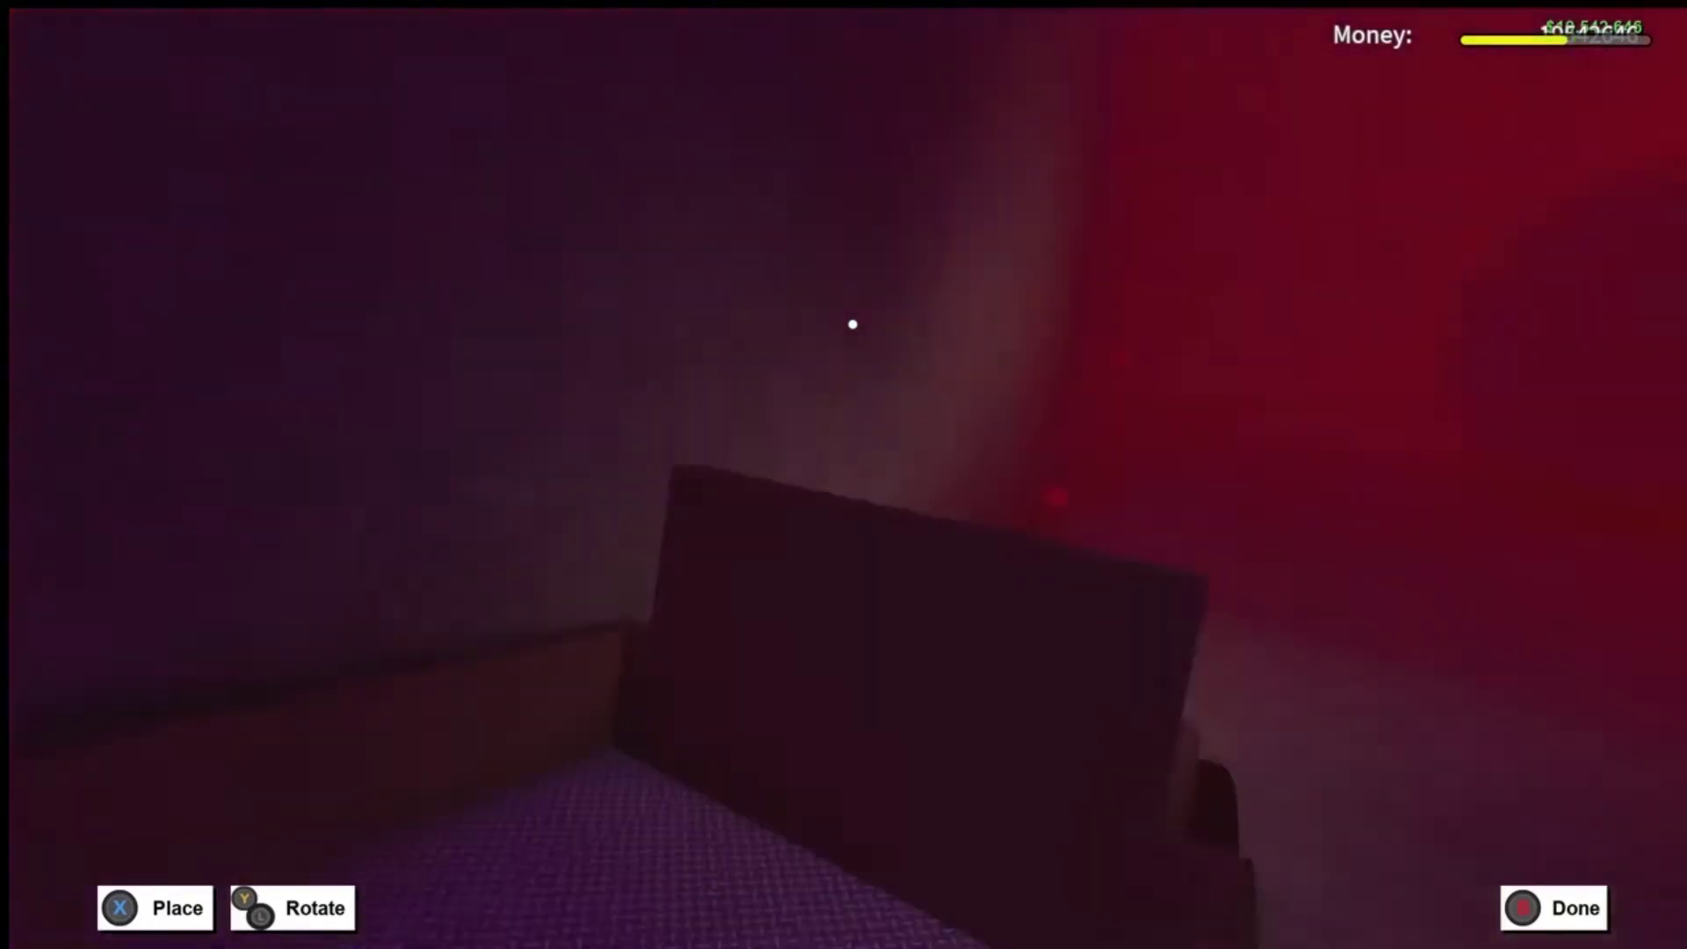
key("a")
key("w")
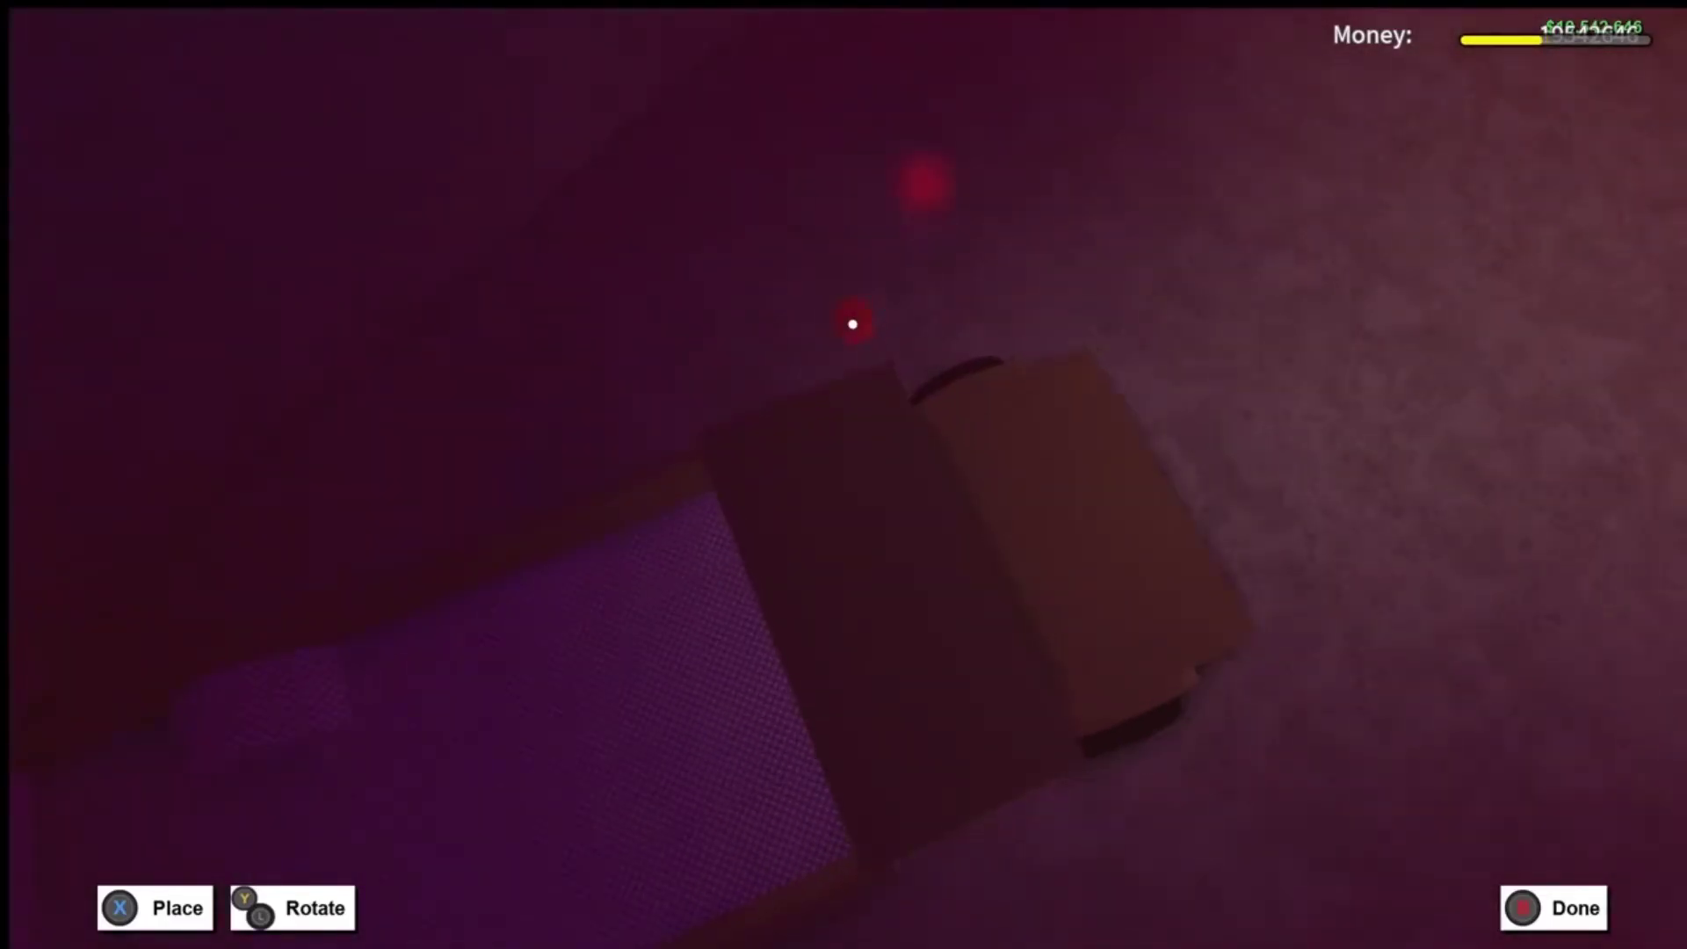
key("w")
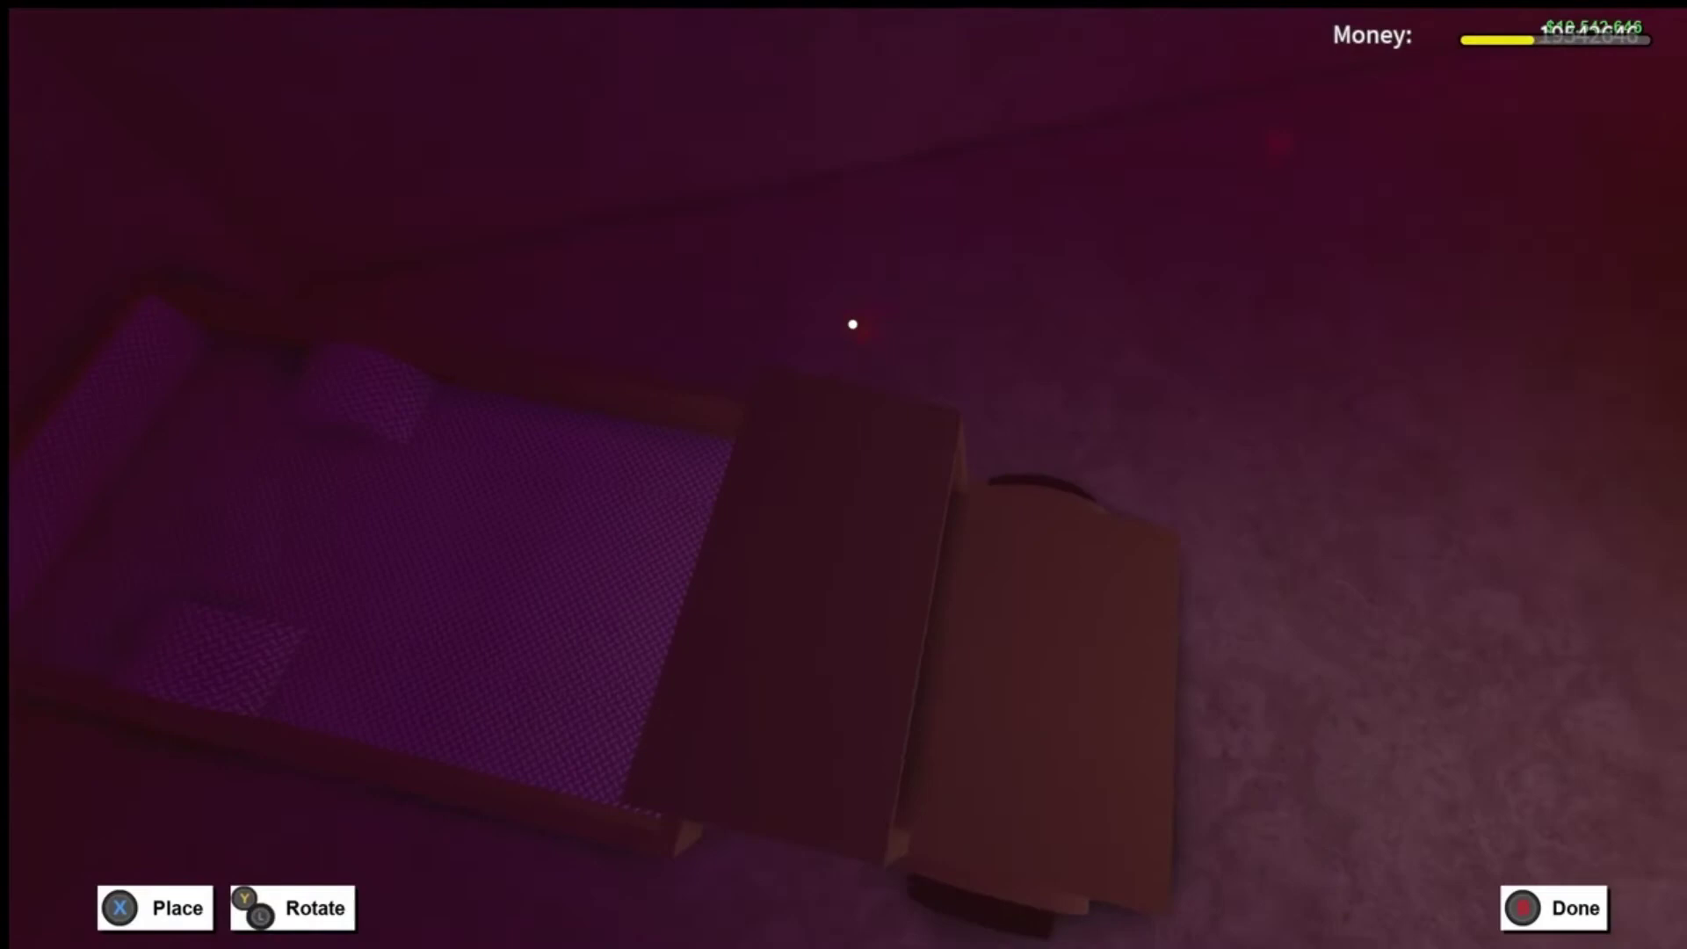
key("w")
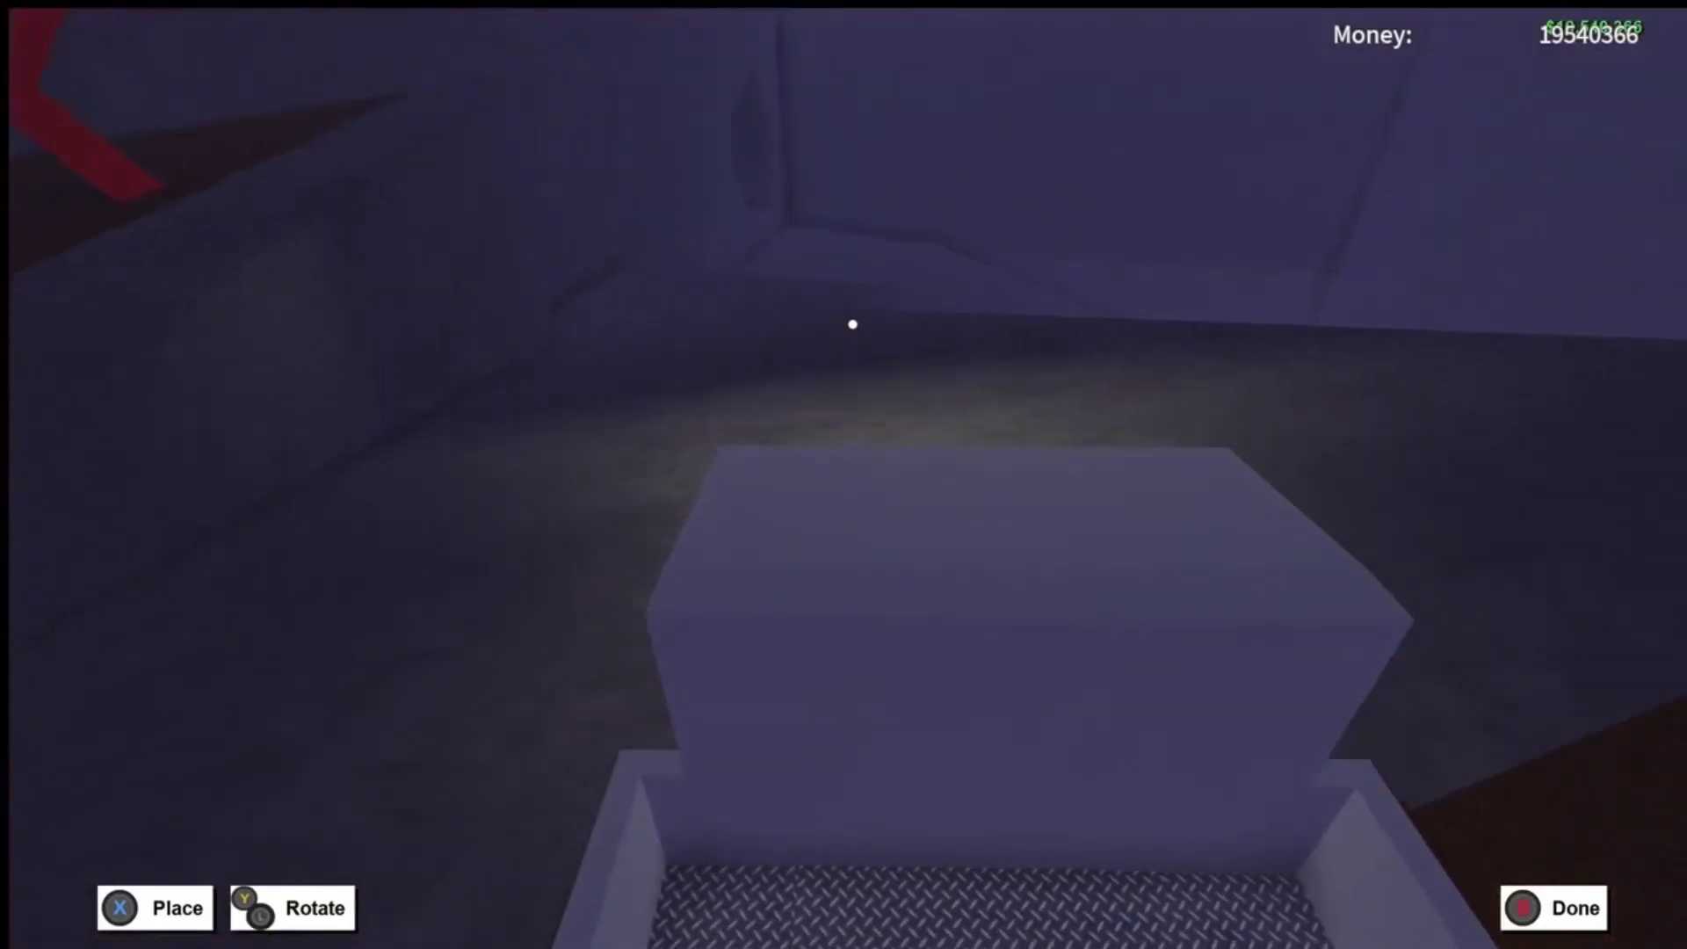
Swing the floor preview around the truck cab and press it against the volcano wall
key("w")
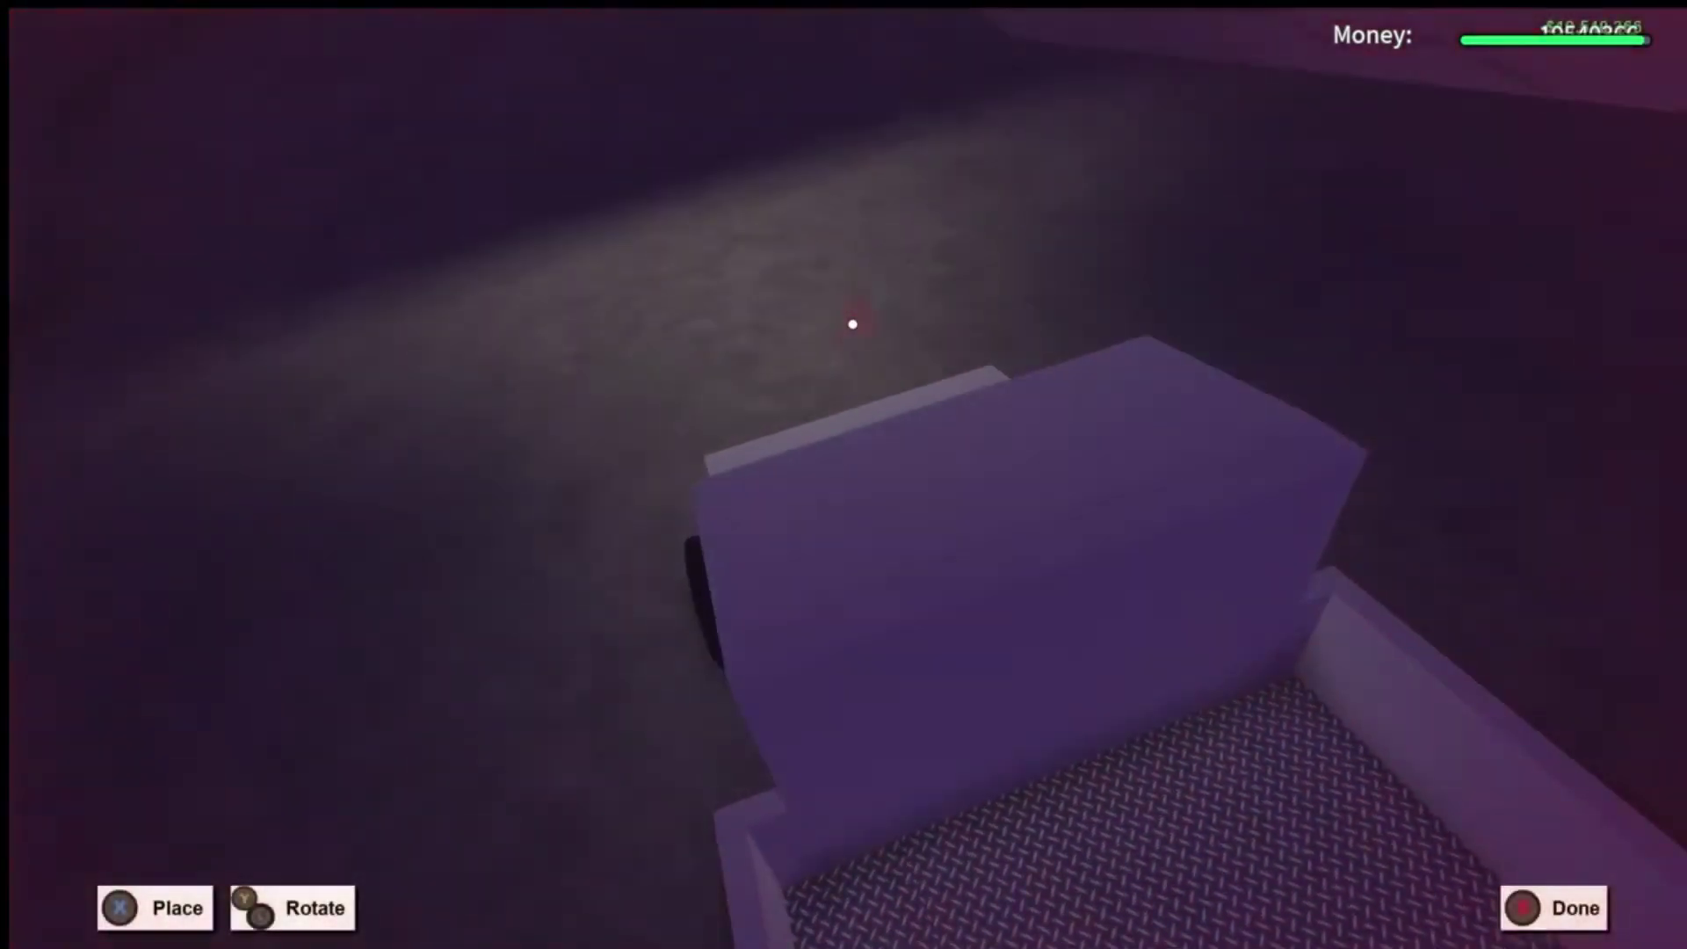
key("w")
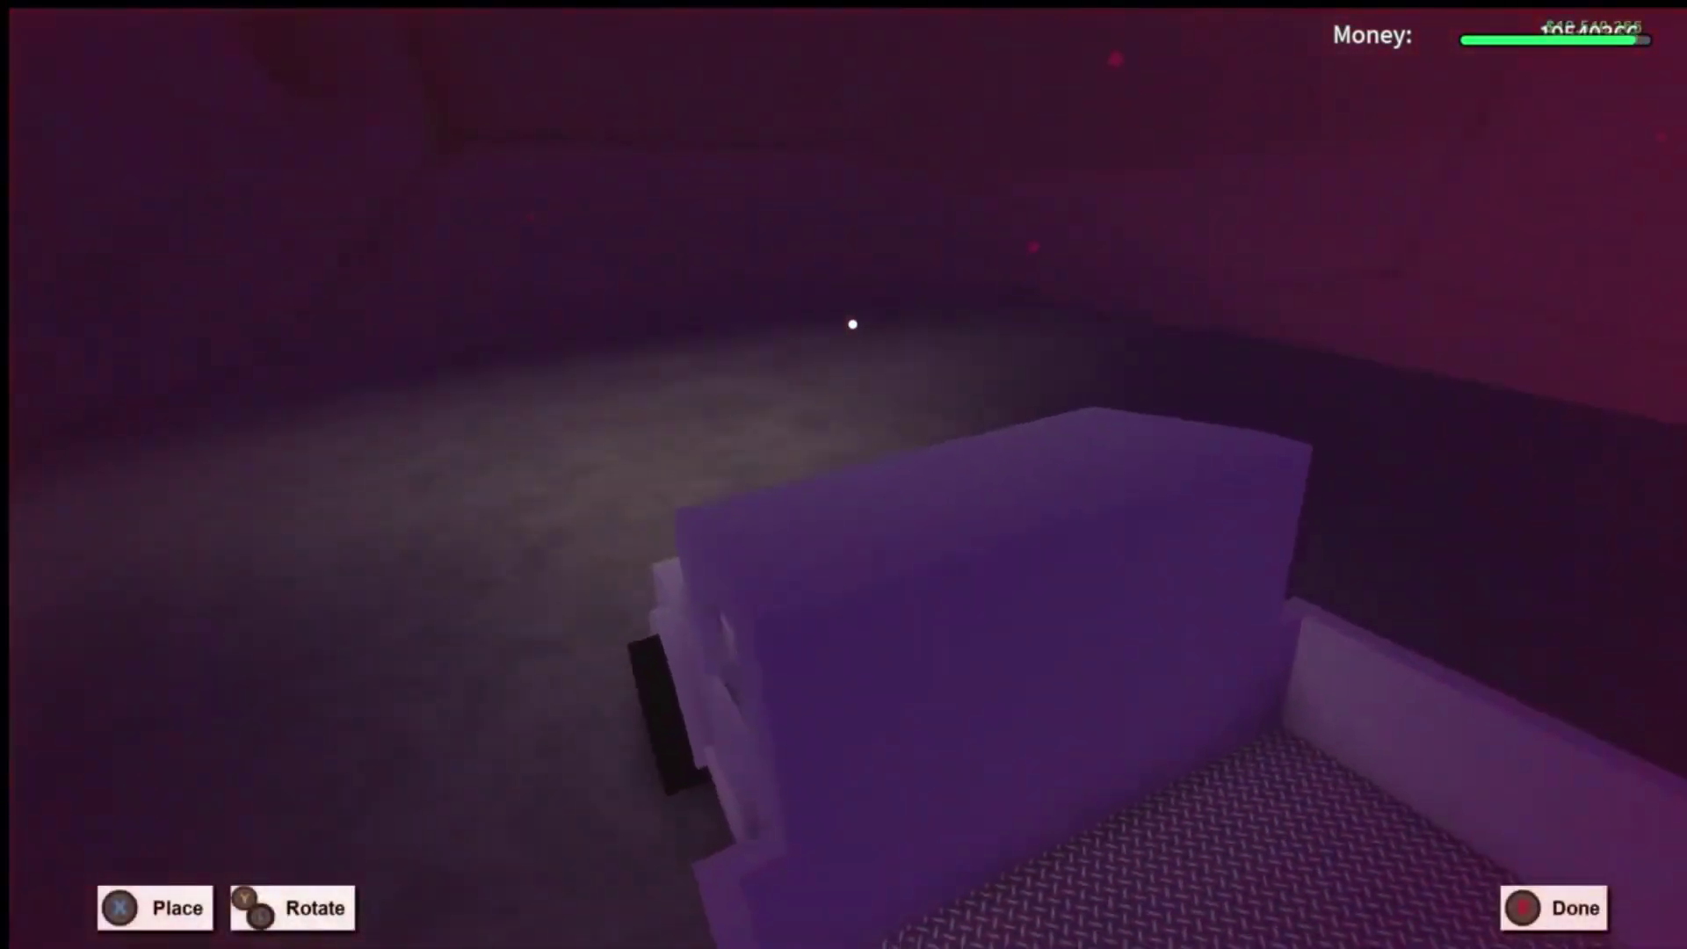
key("w")
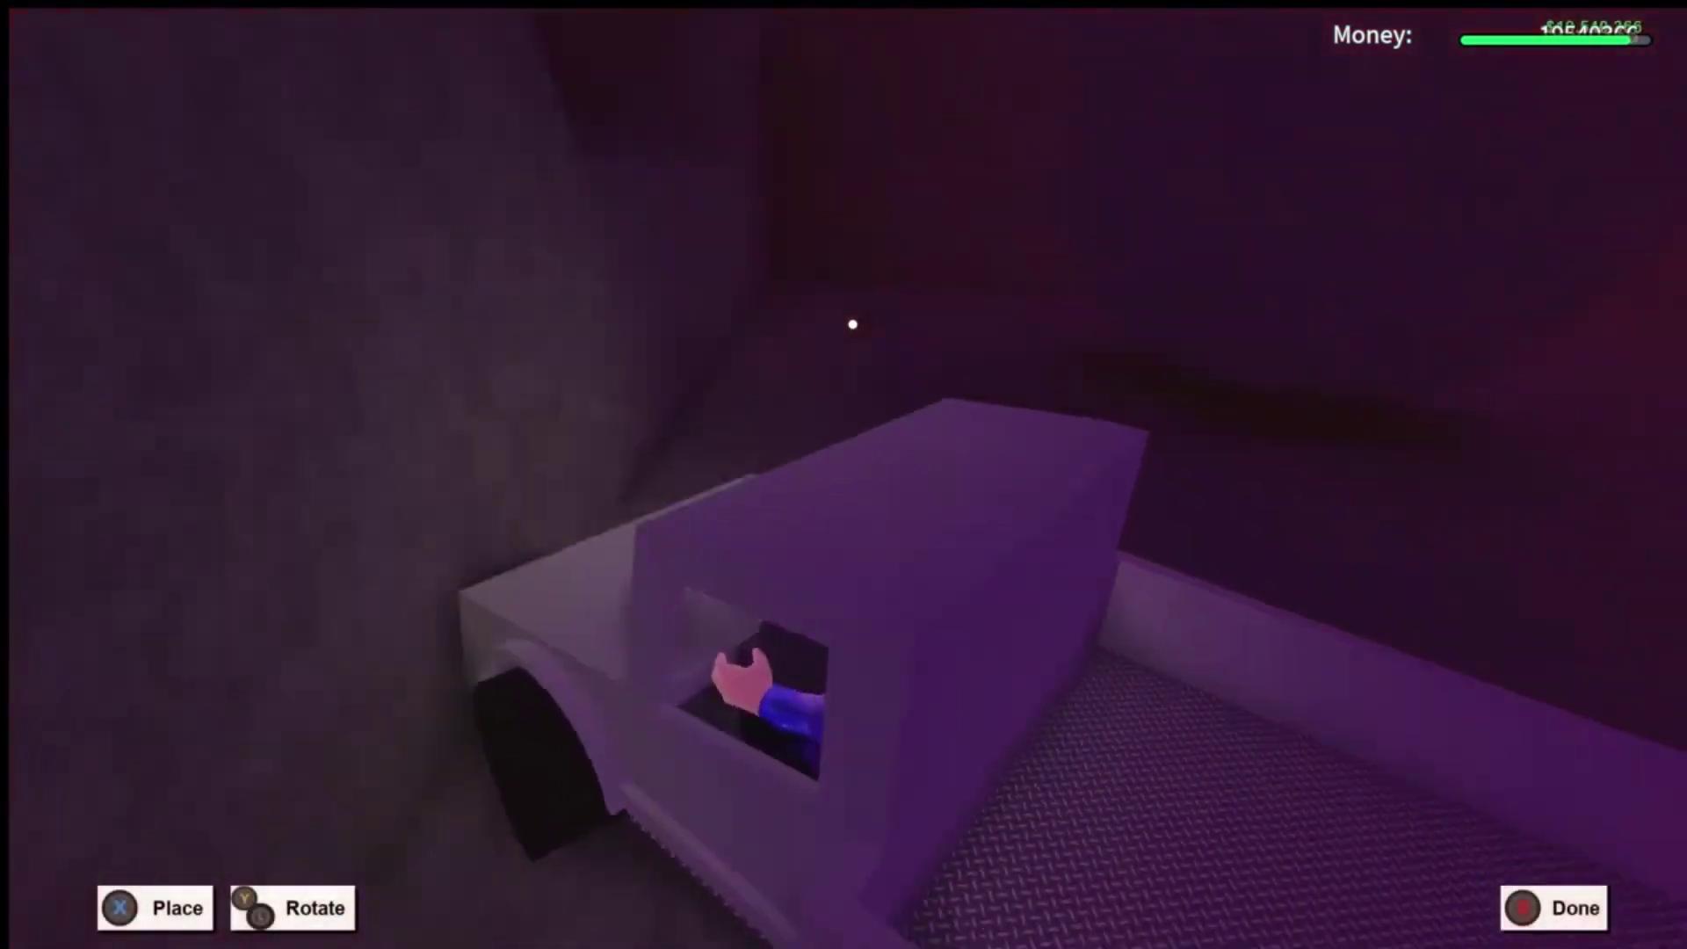
key("w")
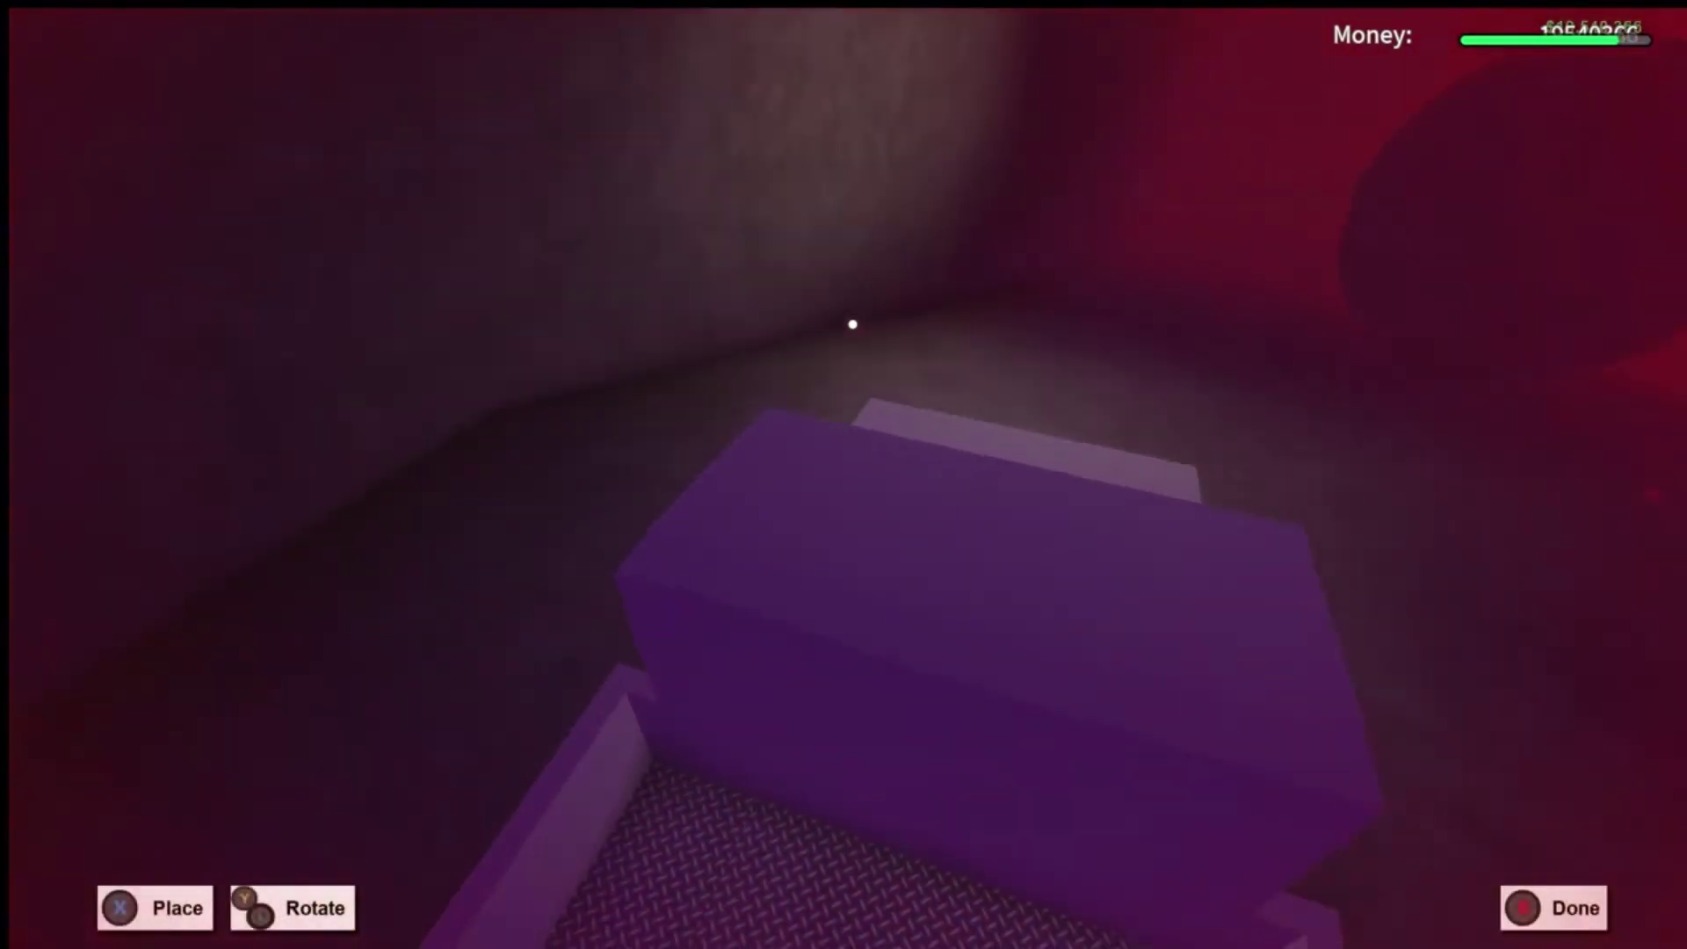
key("w")
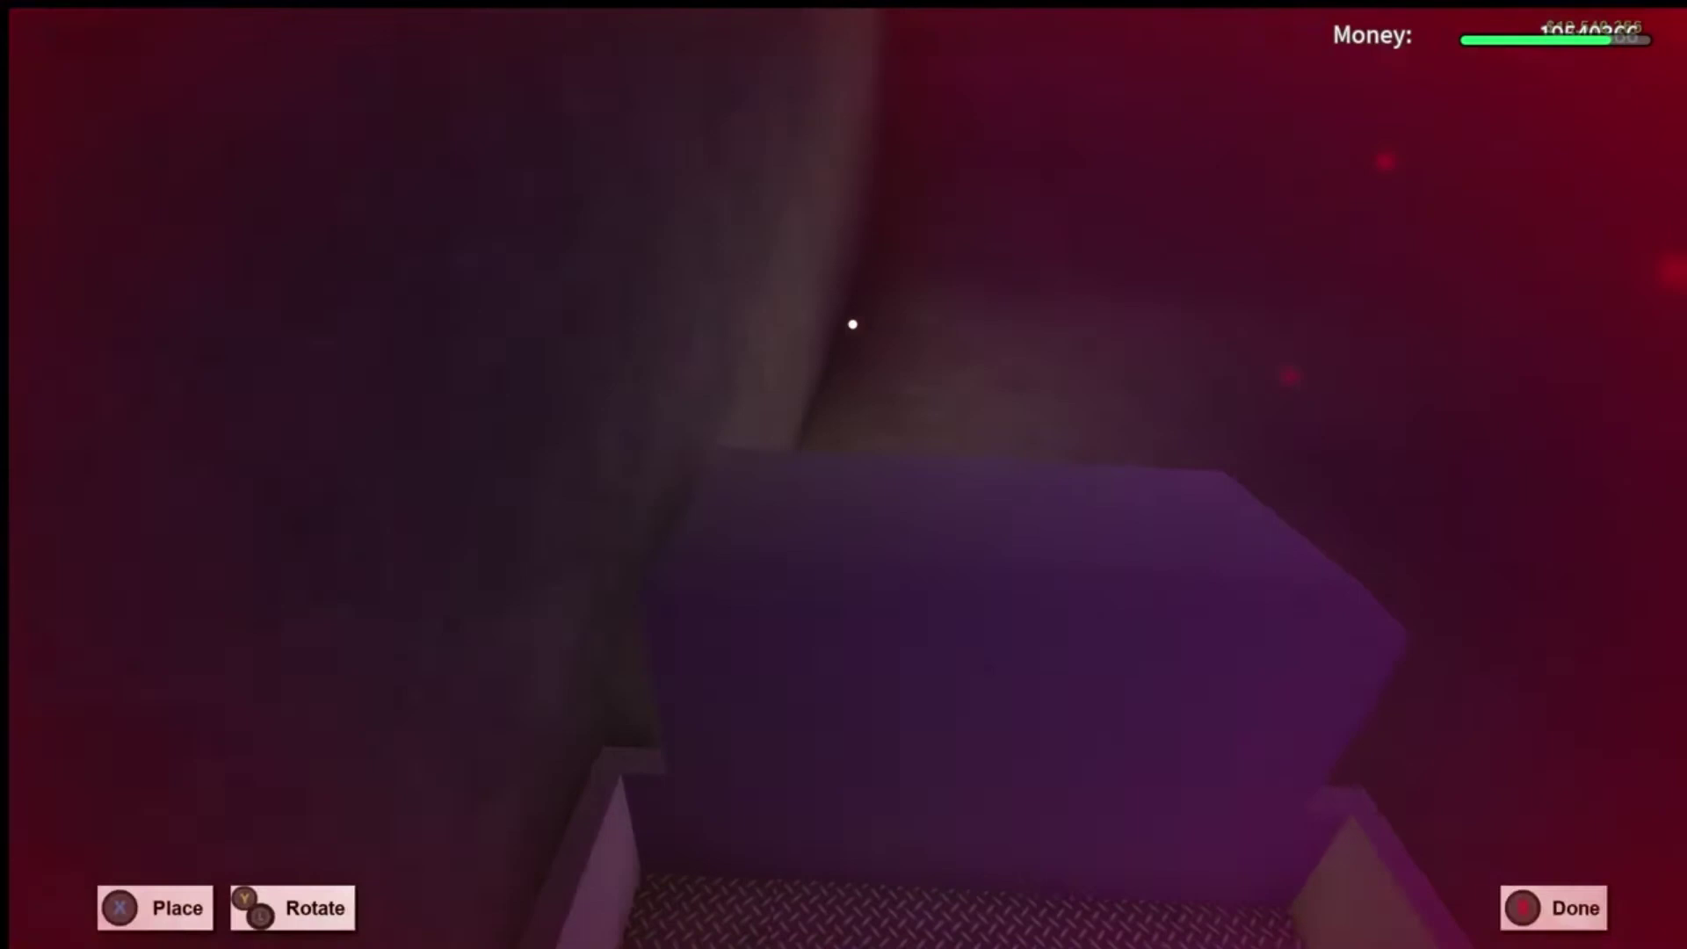
Rise up to view the truck from above
key("w")
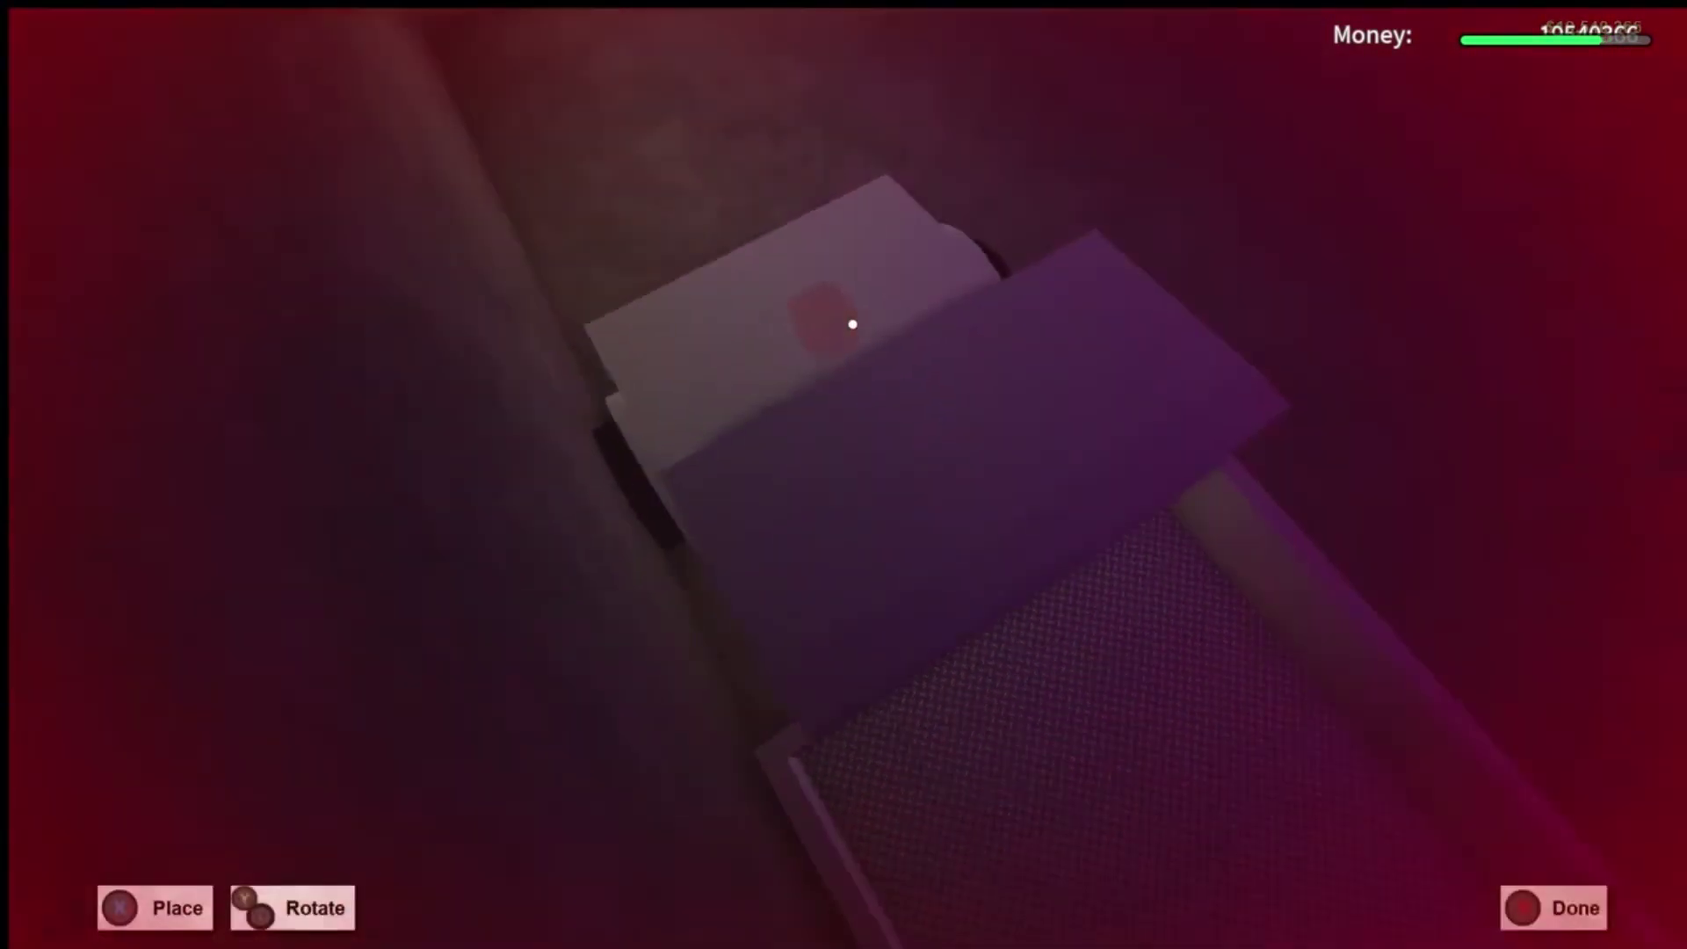